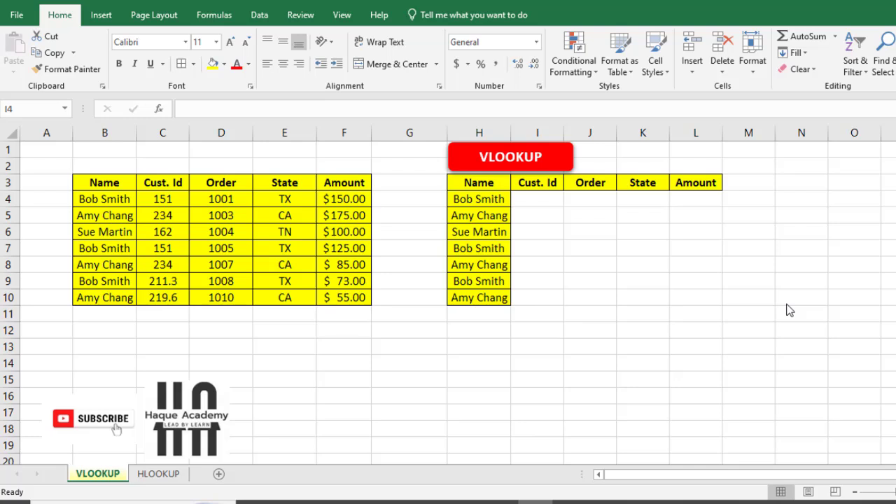
- Examine the source table in B3:F10 and the names and empty lookup columns in H3:L10 on the VLOOKUP sheet
{"action": "left_click", "coordinate": [102, 185]}
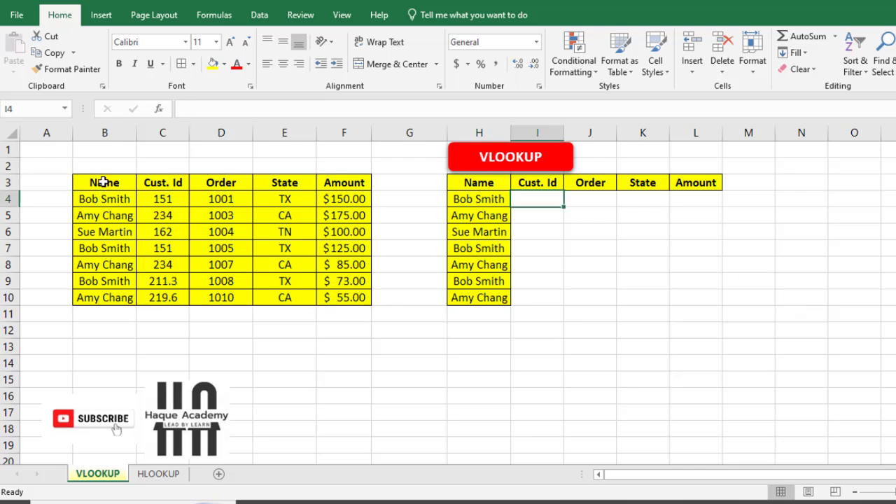
{"action": "left_click_drag", "start_coordinate": [119, 185], "coordinate": [371, 318]}
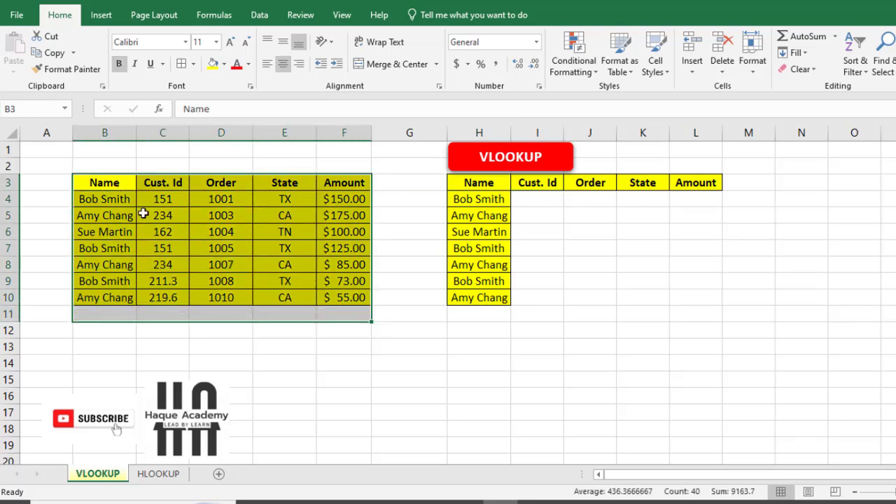
{"action": "left_click_drag", "start_coordinate": [118, 203], "coordinate": [105, 297]}
{"action": "left_click_drag", "start_coordinate": [162, 199], "coordinate": [170, 282]}
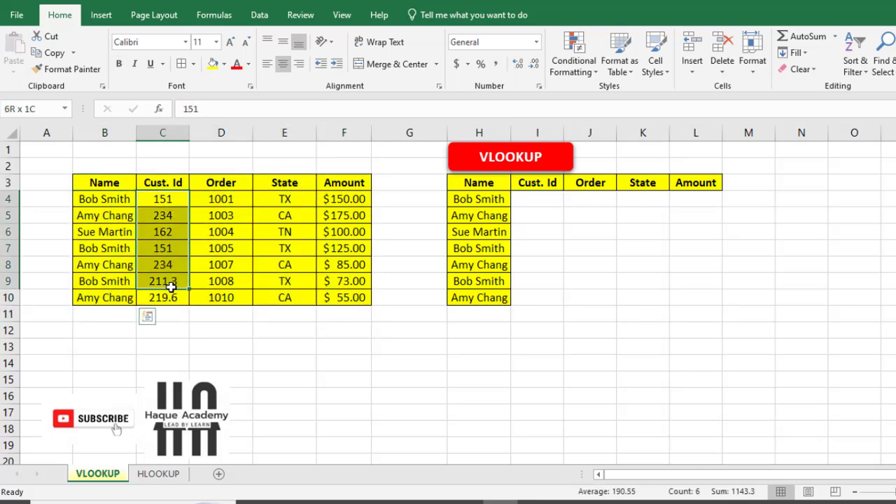
{"action": "left_click_drag", "start_coordinate": [236, 200], "coordinate": [234, 265]}
{"action": "left_click_drag", "start_coordinate": [280, 198], "coordinate": [305, 232]}
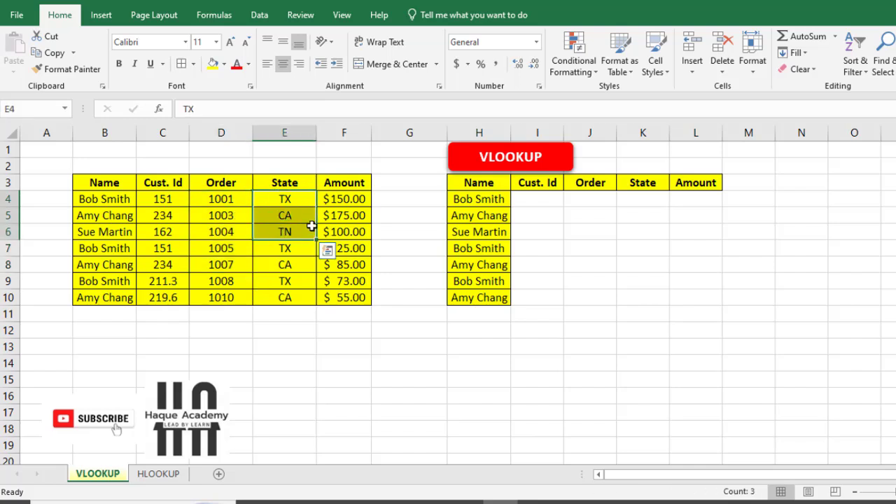
{"action": "left_click", "coordinate": [350, 198]}
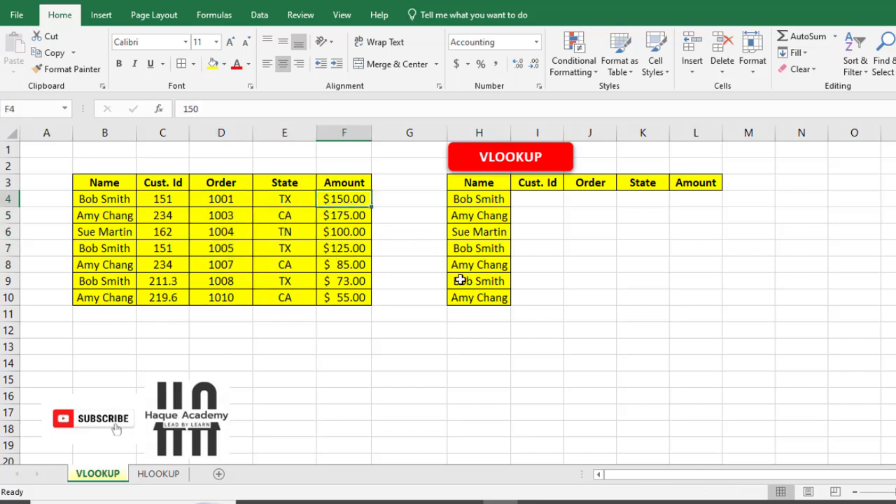
{"action": "left_click", "coordinate": [533, 202]}
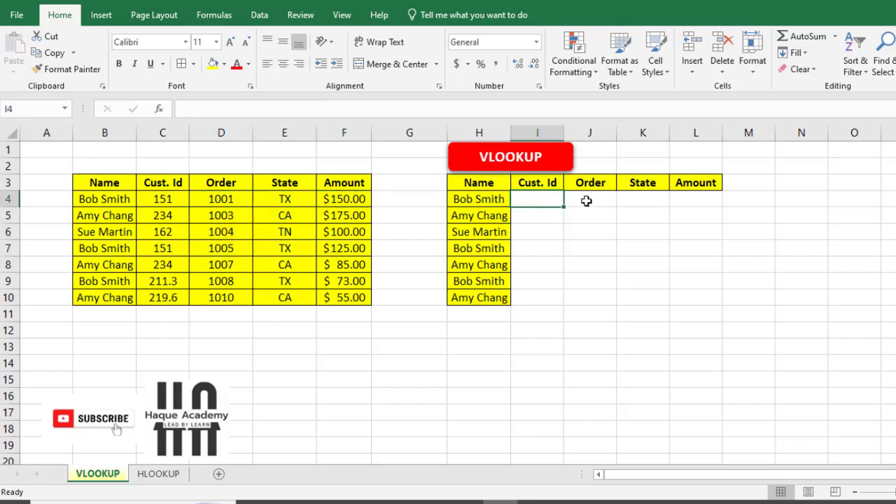
{"action": "left_click_drag", "start_coordinate": [553, 200], "coordinate": [711, 300]}
{"action": "left_click_drag", "start_coordinate": [483, 199], "coordinate": [490, 296]}
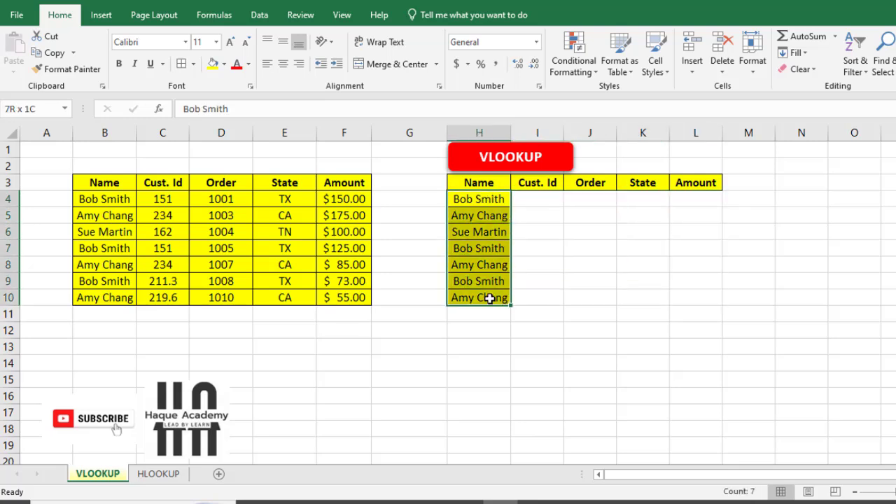
{"action": "left_click", "coordinate": [493, 245]}
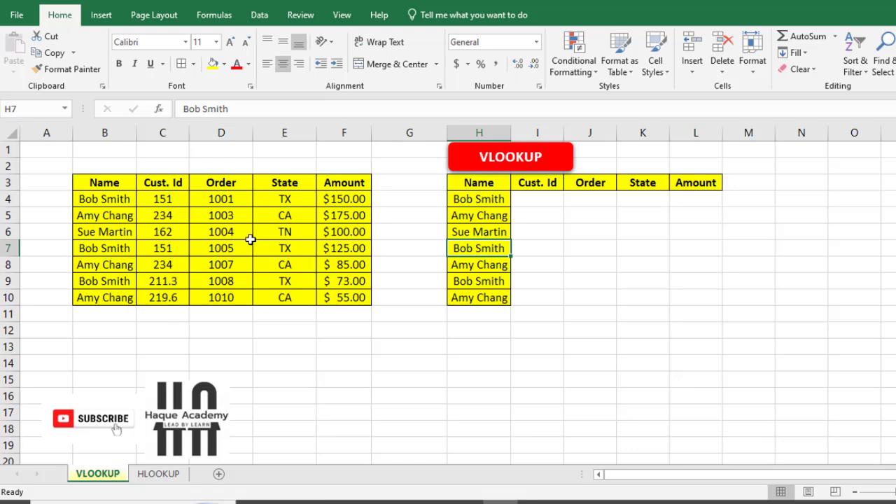
- Review the horizontal table and the name headers in row 9 on the HLOOKUP sheet, and return to the VLOOKUP sheet
{"action": "left_click", "coordinate": [157, 475]}
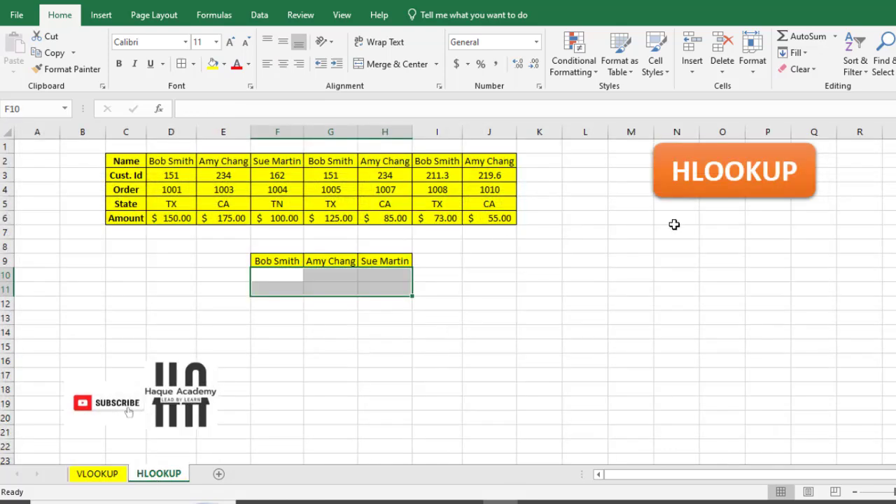
{"action": "left_click", "coordinate": [287, 246]}
{"action": "left_click", "coordinate": [247, 274]}
{"action": "left_click", "coordinate": [294, 274]}
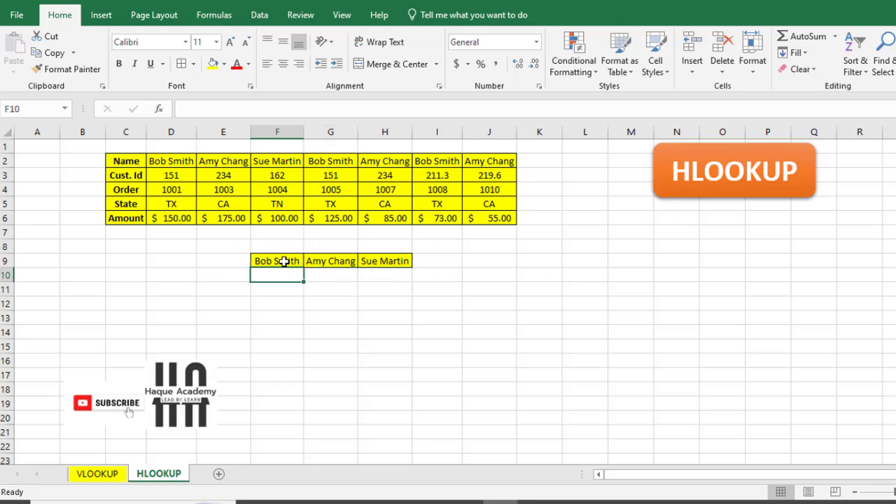
{"action": "left_click", "coordinate": [113, 476]}
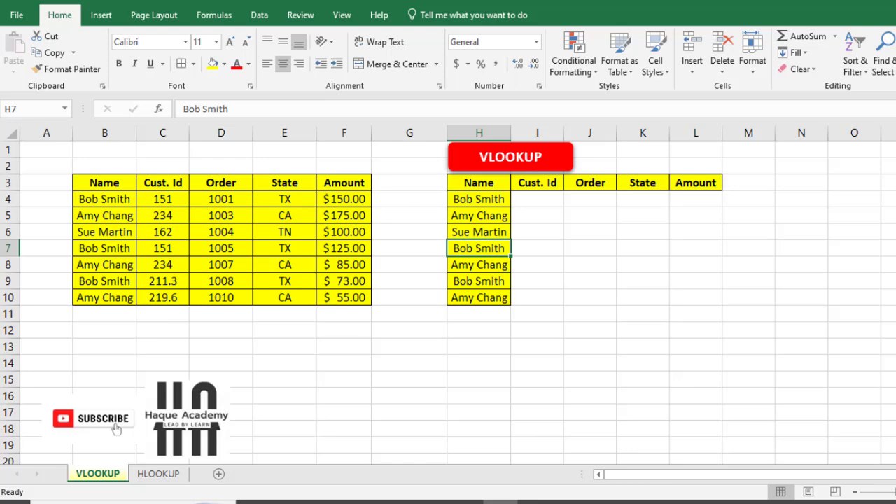
{"action": "left_click", "coordinate": [157, 474]}
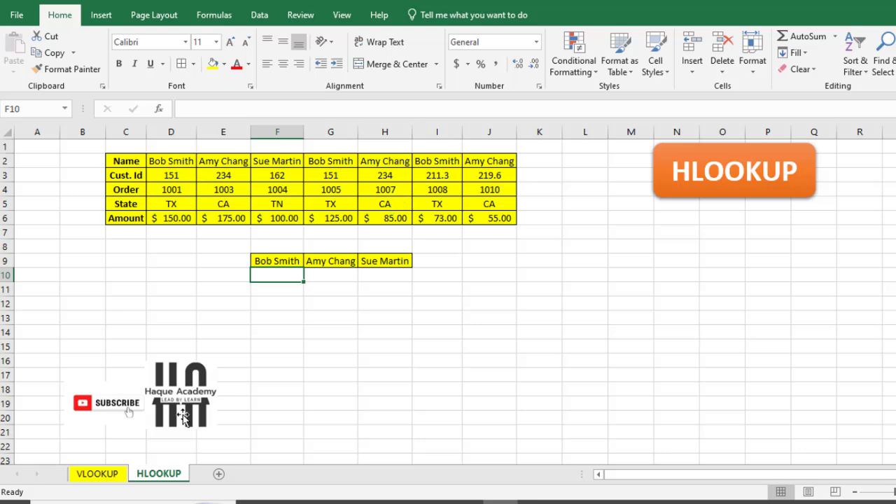
{"action": "left_click", "coordinate": [106, 479]}
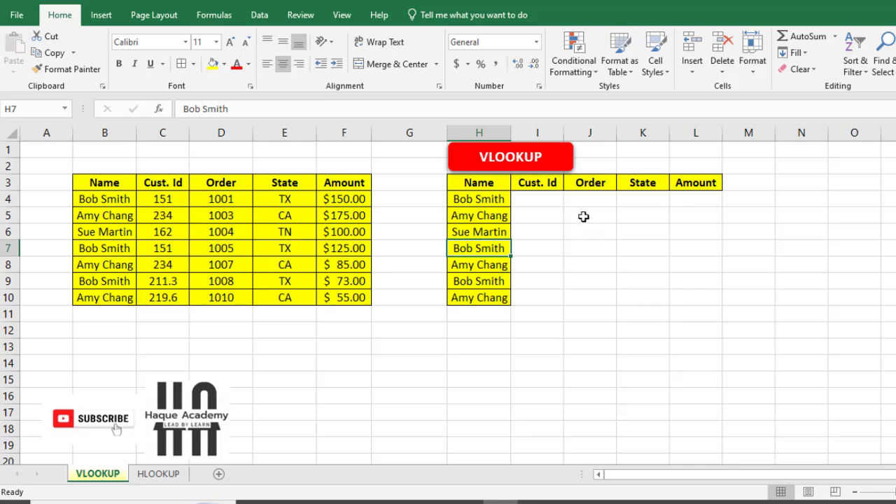
- Enter =VLOOKUP(H4,B3:F10,2,FALSE) in cell I4 to look up the Cust. Id for the first name
{"action": "double_click", "coordinate": [551, 199]}
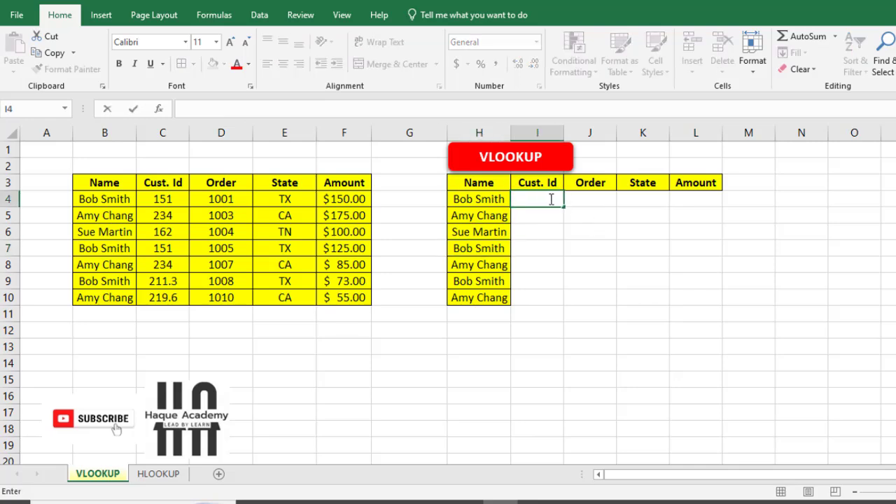
{"action": "type", "text": "=vloo"}
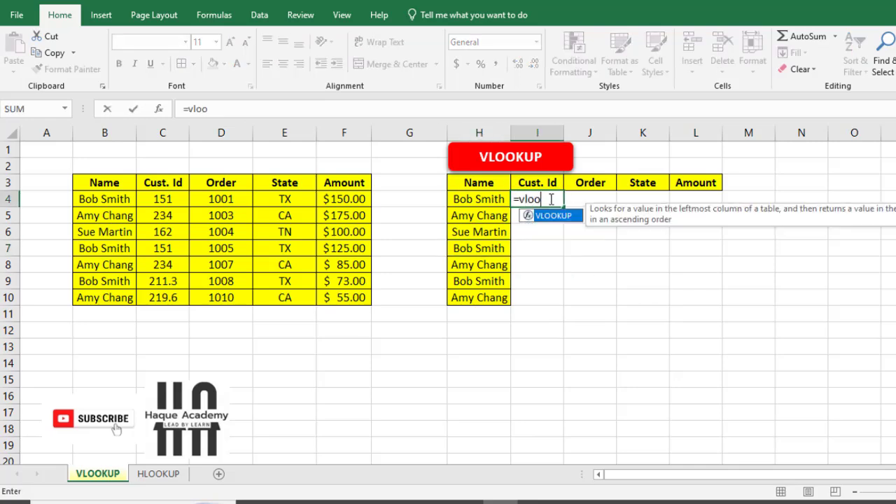
{"action": "double_click", "coordinate": [560, 217]}
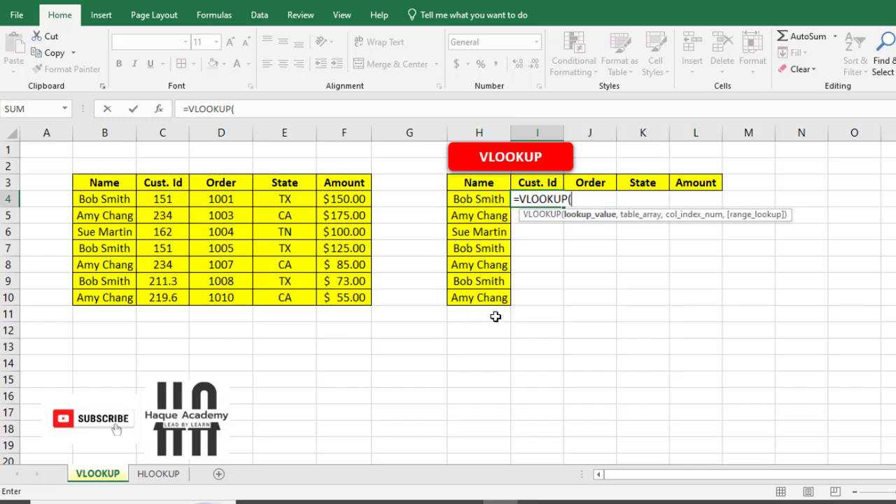
{"action": "left_click", "coordinate": [483, 198]}
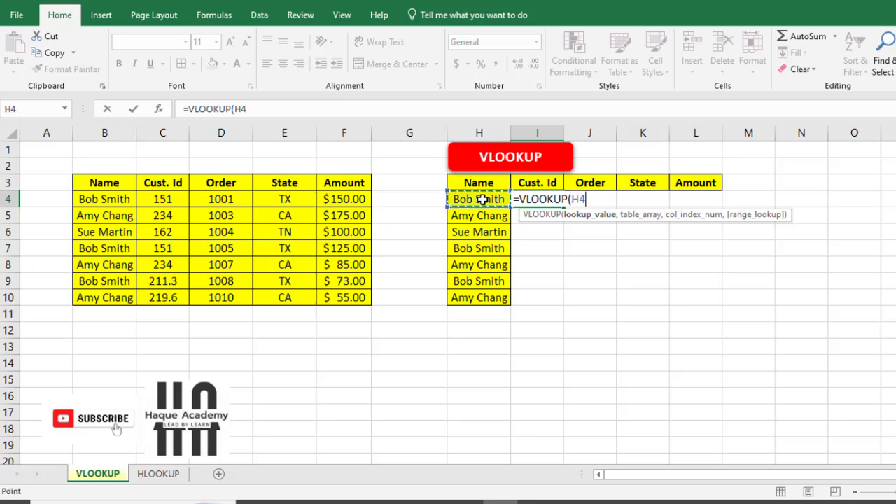
{"action": "type", "text": ","}
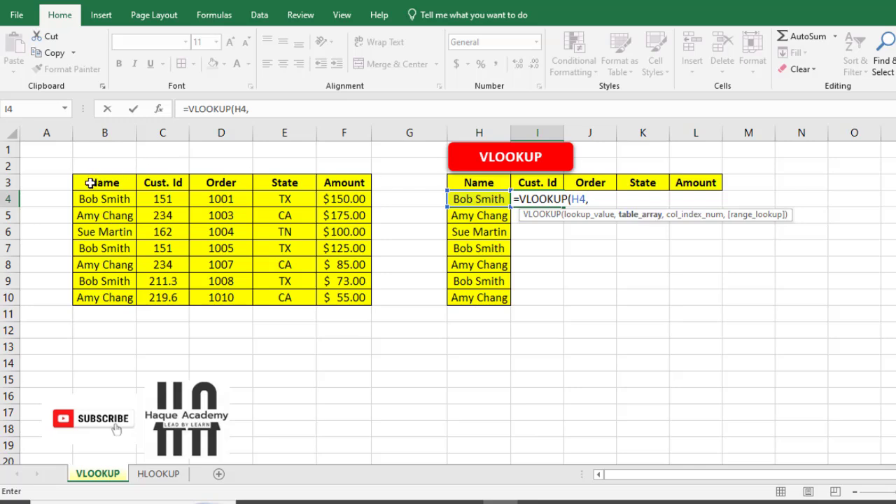
{"action": "left_click_drag", "start_coordinate": [90, 181], "coordinate": [331, 293]}
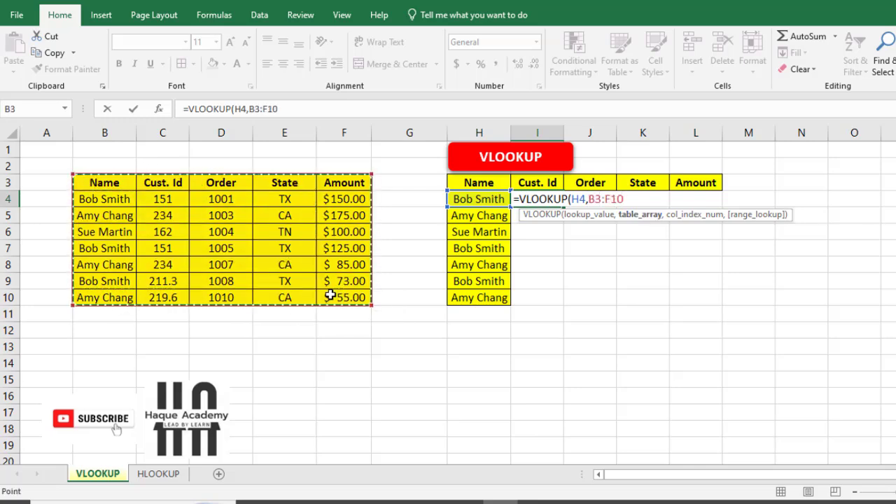
{"action": "type", "text": ","}
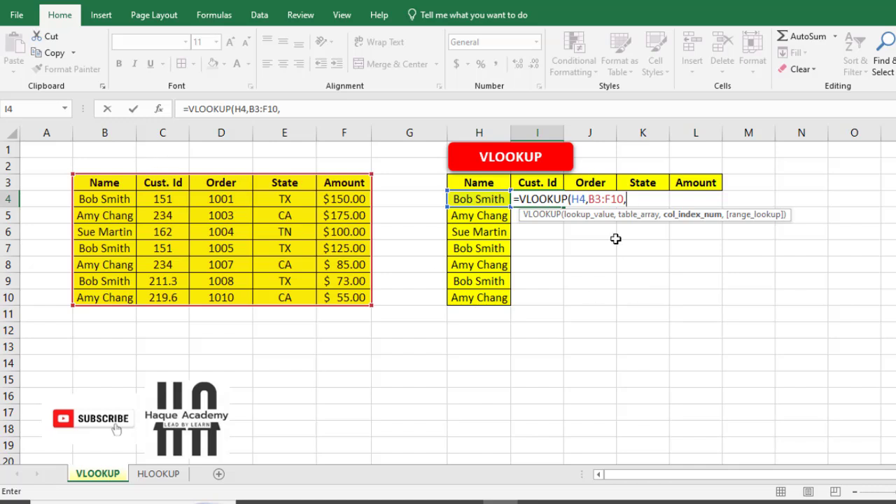
{"action": "type", "text": "2,"}
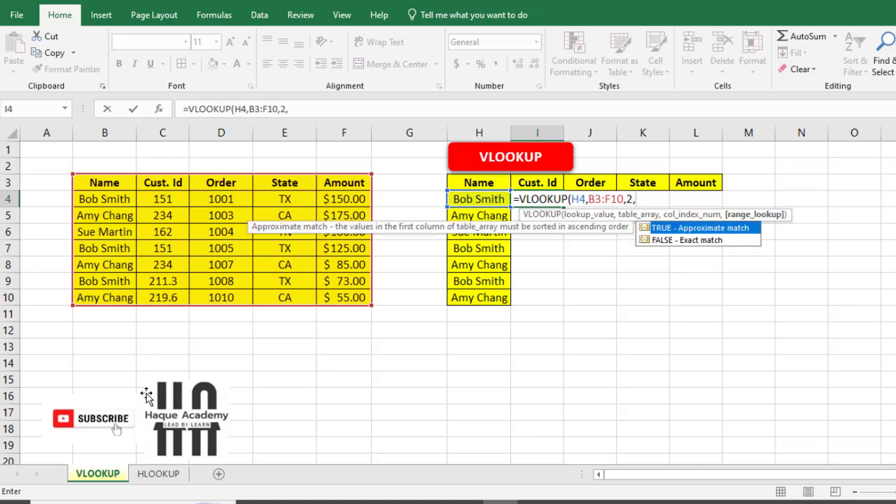
{"action": "double_click", "coordinate": [674, 241]}
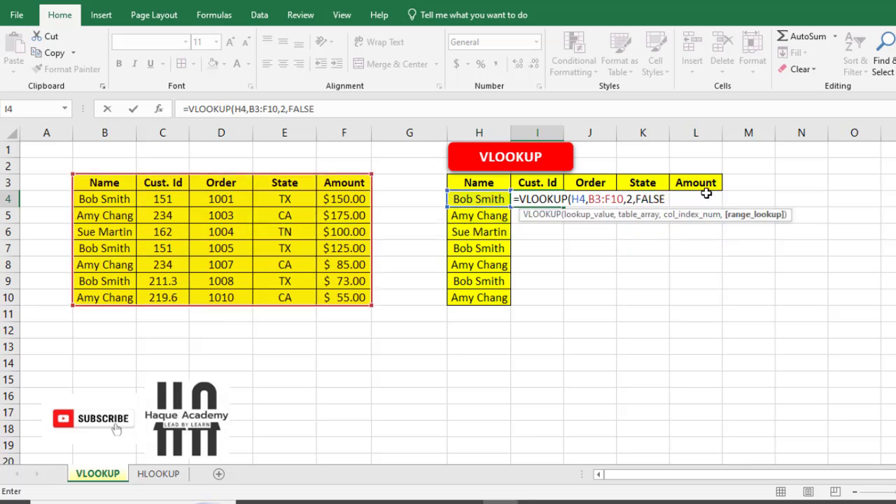
{"action": "key", "text": "Return"}
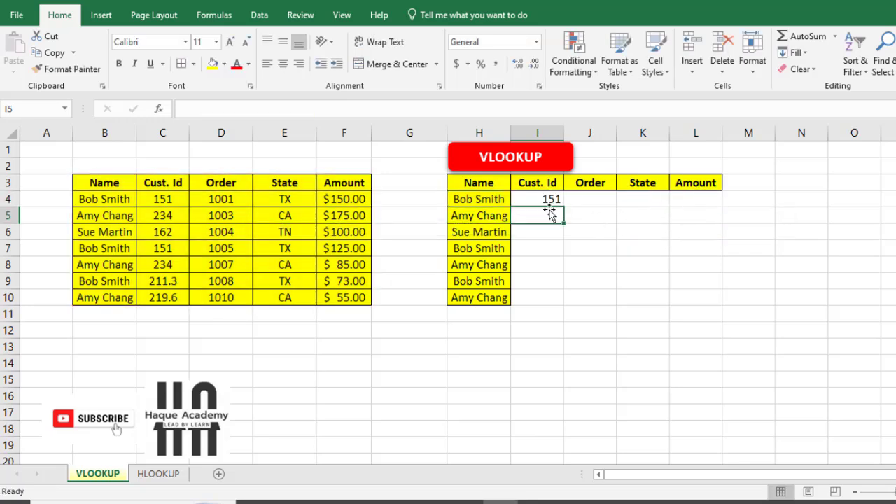
- Fill the Cust. Id formula from I4 down to I10 and compare the results with C4:C10
{"action": "left_click", "coordinate": [545, 200]}
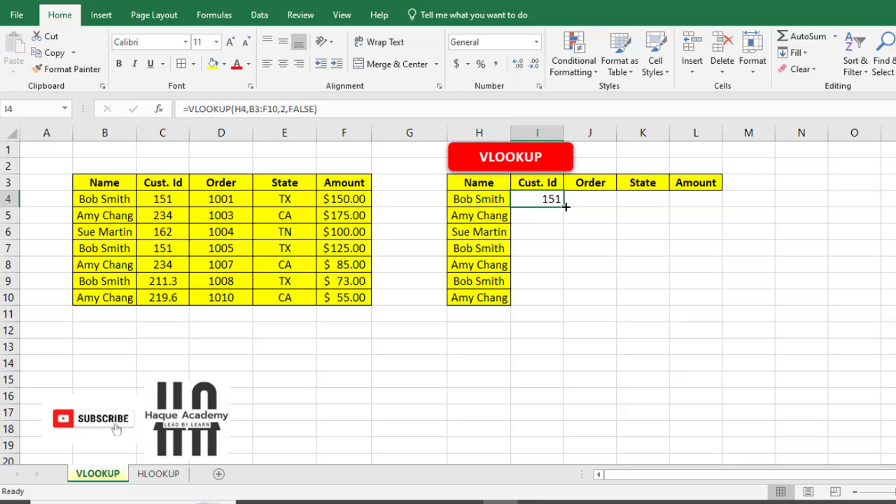
{"action": "left_click_drag", "start_coordinate": [564, 208], "coordinate": [565, 305]}
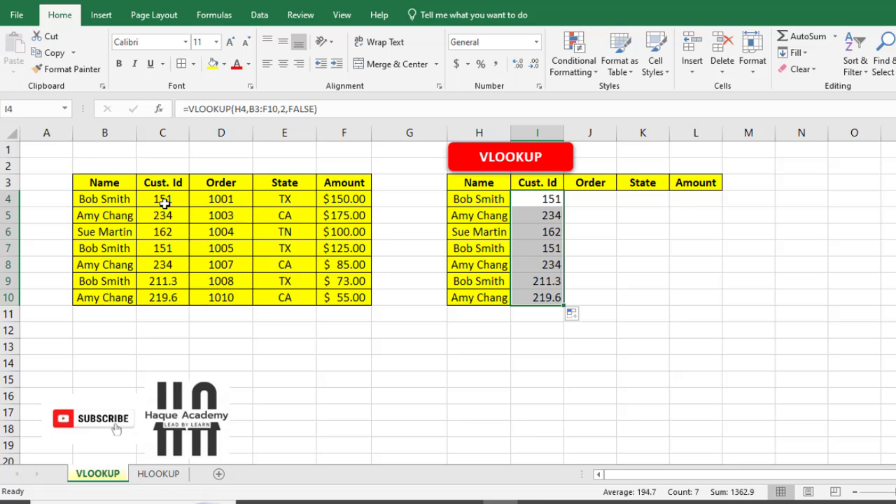
{"action": "left_click_drag", "start_coordinate": [165, 201], "coordinate": [169, 298]}
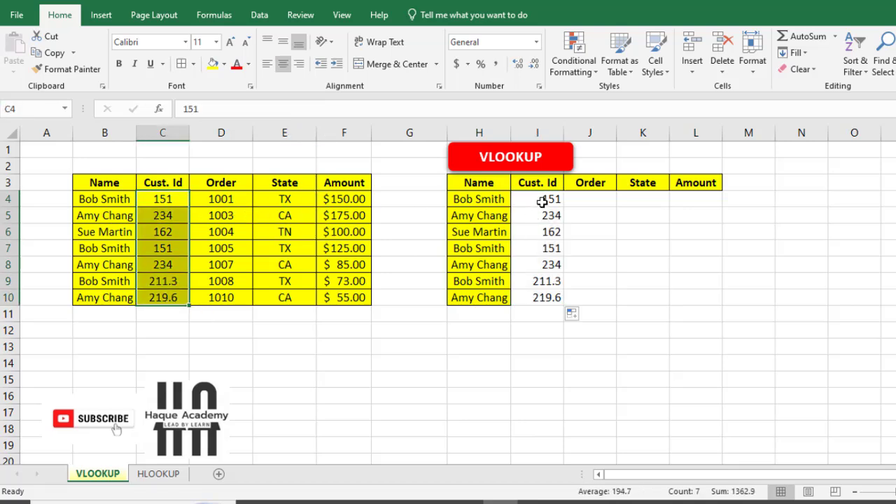
{"action": "left_click_drag", "start_coordinate": [544, 200], "coordinate": [548, 299]}
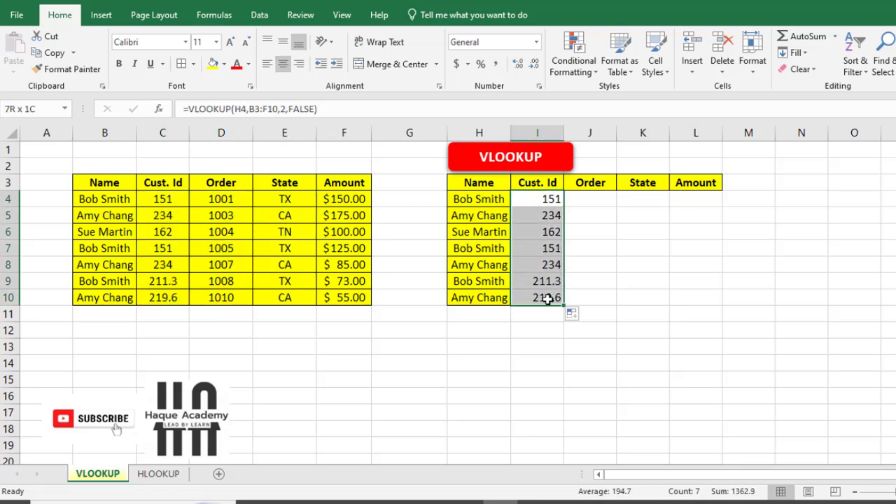
- Enter =VLOOKUP(H4,B3:F10,3,FALSE) in cell J4 to look up the Order number for the first name
{"action": "double_click", "coordinate": [579, 199]}
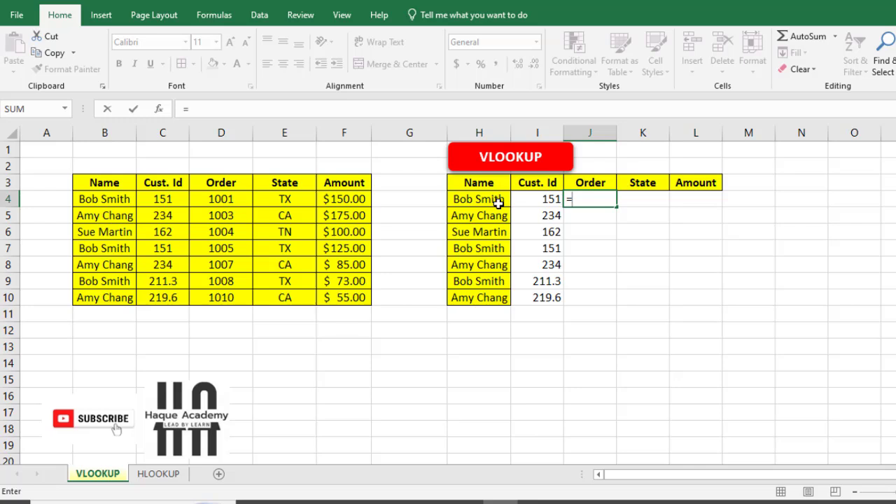
{"action": "type", "text": "=vloo"}
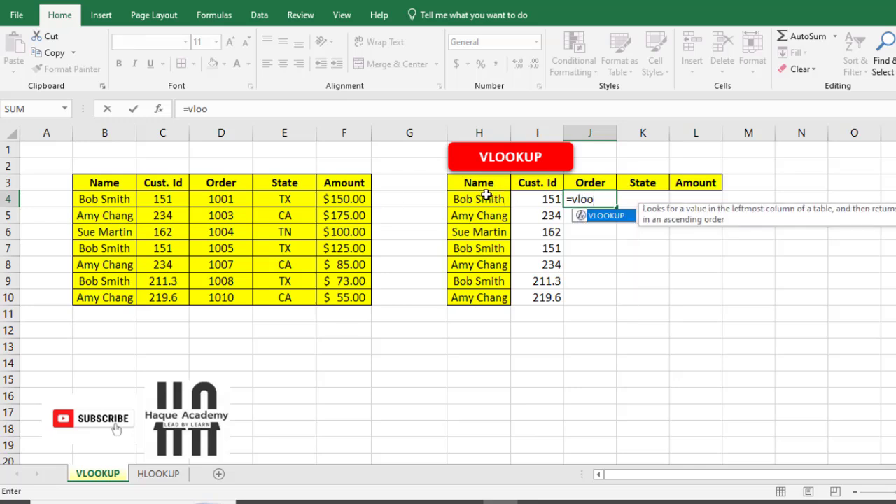
{"action": "double_click", "coordinate": [607, 216]}
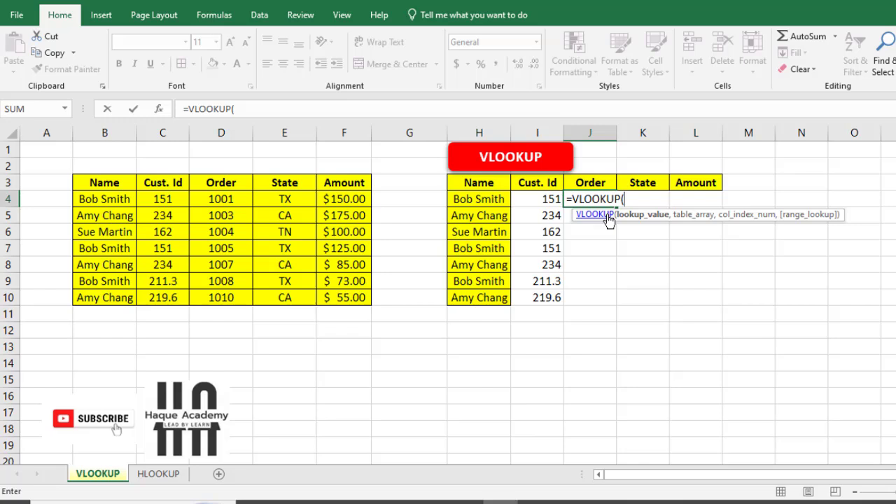
{"action": "left_click", "coordinate": [474, 196]}
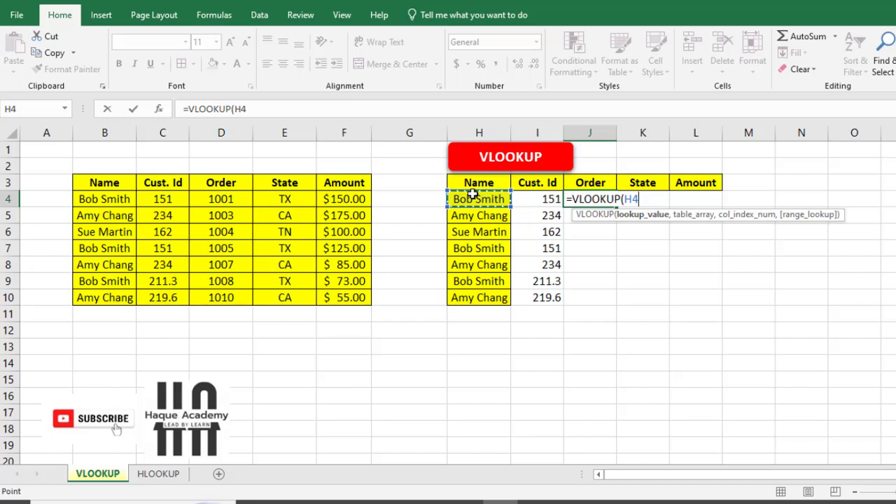
{"action": "type", "text": ","}
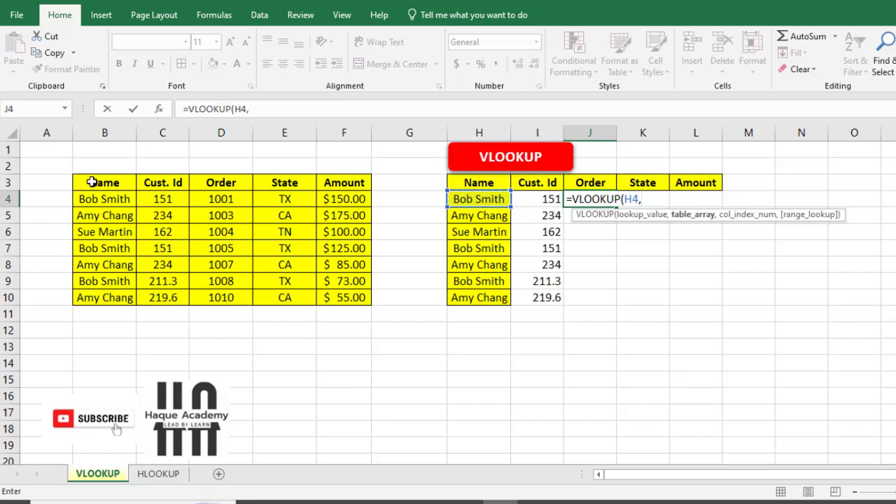
{"action": "left_click_drag", "start_coordinate": [91, 183], "coordinate": [345, 295]}
{"action": "type", "text": ",3"}
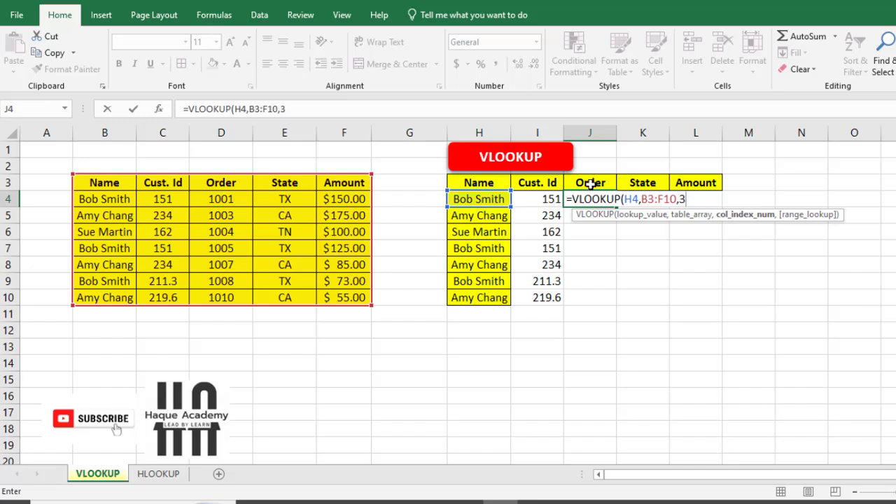
{"action": "type", "text": ","}
{"action": "left_click", "coordinate": [749, 246]}
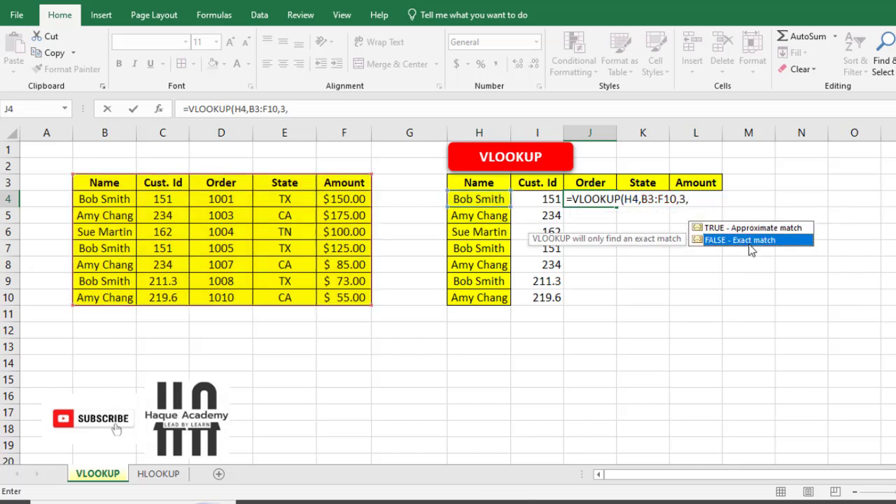
{"action": "double_click", "coordinate": [749, 240]}
{"action": "type", "text": ")"}
{"action": "key", "text": "Return"}
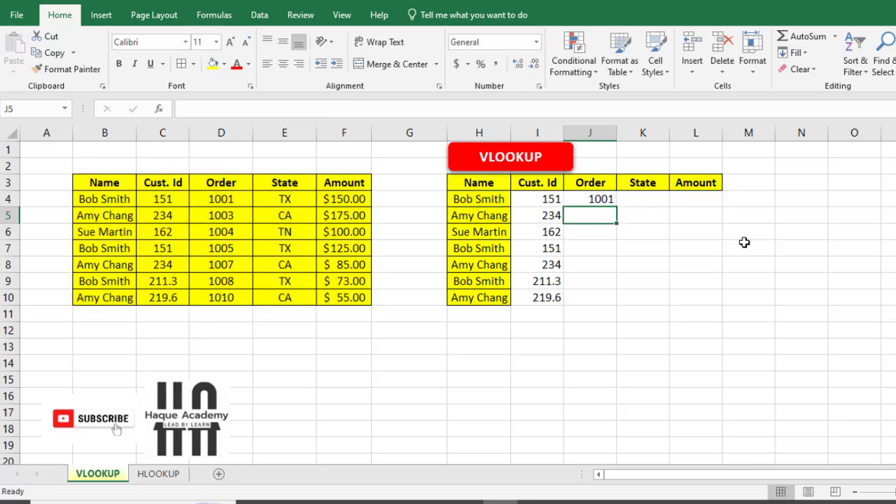
- Fill the Order formula from J4 down to J10
{"action": "left_click", "coordinate": [577, 199]}
{"action": "left_click_drag", "start_coordinate": [618, 207], "coordinate": [622, 303]}
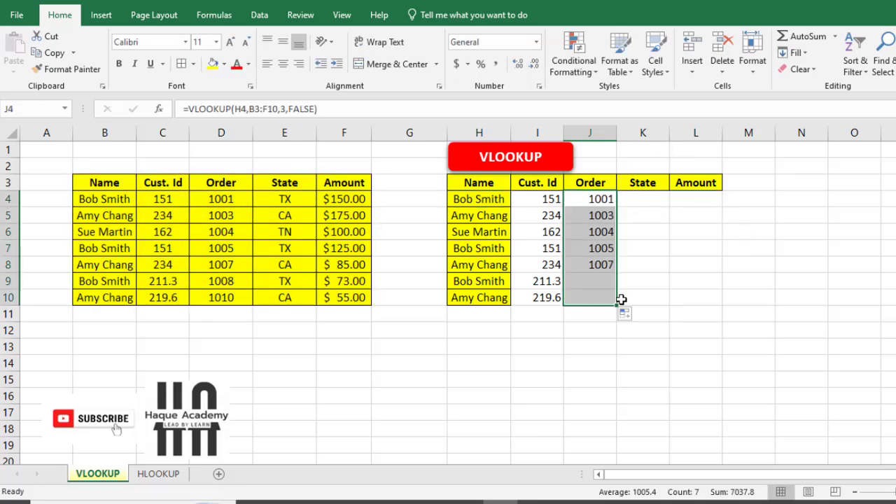
- Enter =VLOOKUP(H4,B3:F10,4,FALSE) in cell K4 to look up the State, and fill it down to K10
{"action": "left_click", "coordinate": [659, 201]}
{"action": "type", "text": "="}
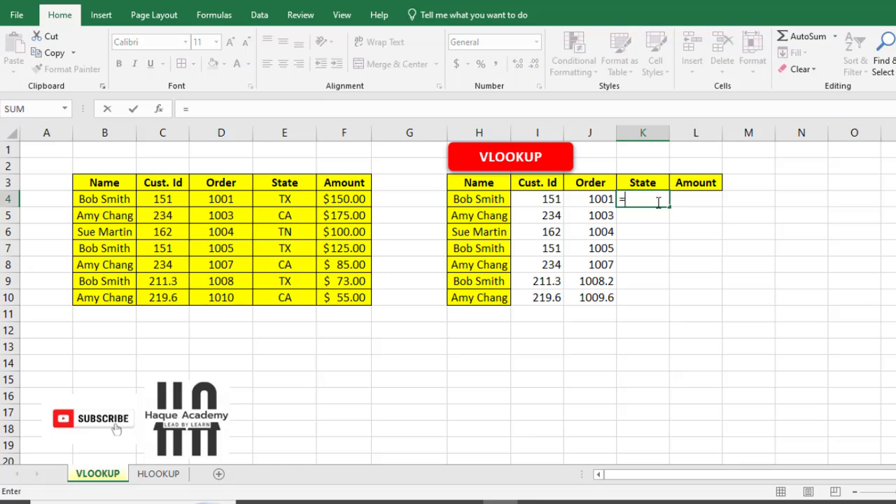
{"action": "type", "text": "vloo"}
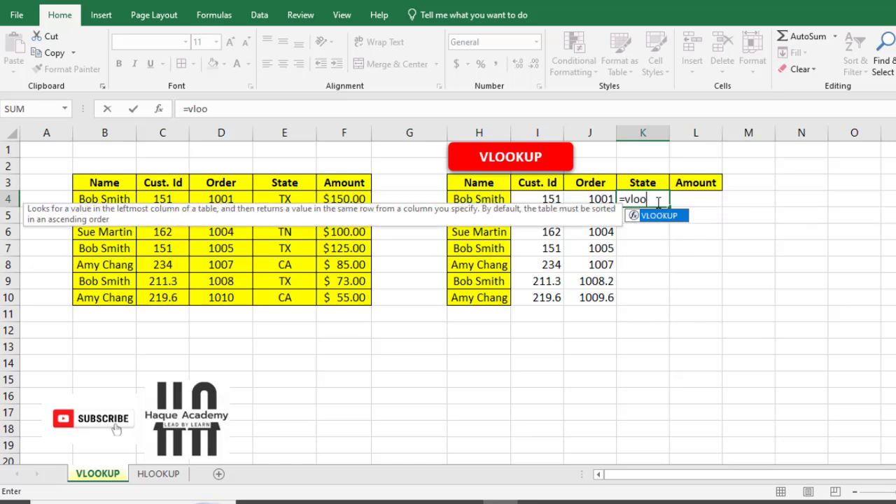
{"action": "double_click", "coordinate": [658, 216]}
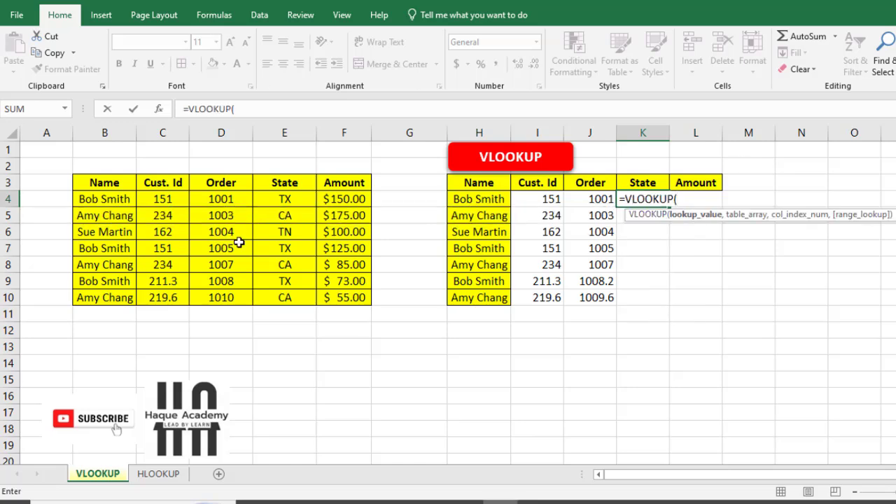
{"action": "left_click", "coordinate": [469, 201]}
{"action": "type", "text": ","}
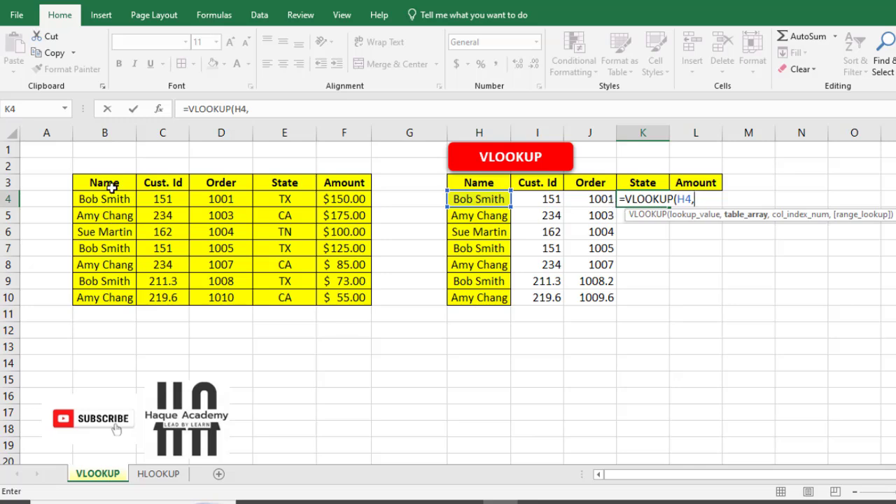
{"action": "left_click_drag", "start_coordinate": [112, 187], "coordinate": [346, 298]}
{"action": "type", "text": ",4"}
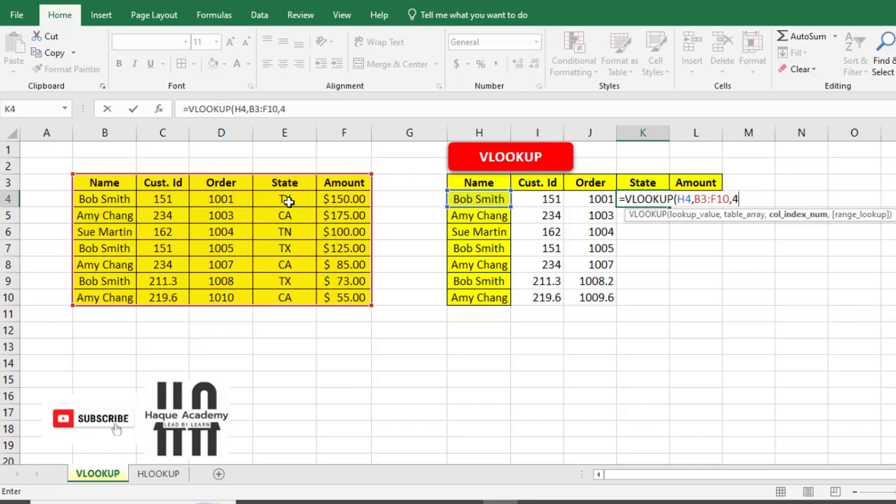
{"action": "type", "text": ","}
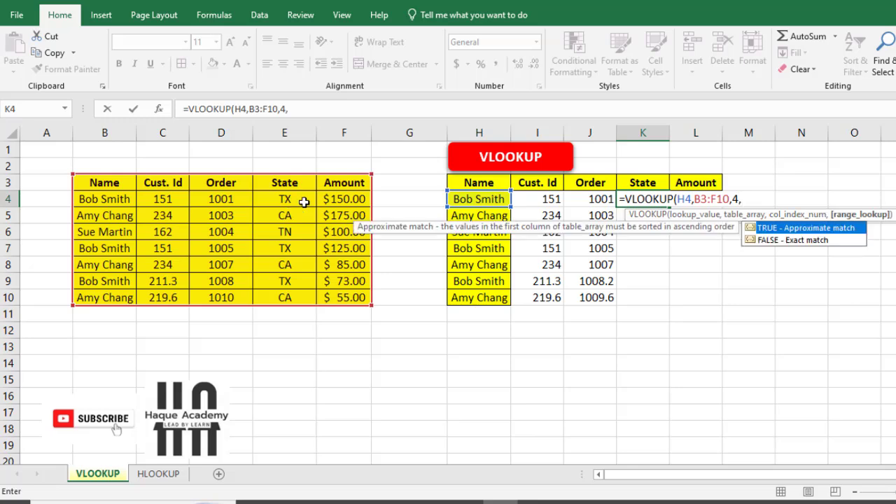
{"action": "double_click", "coordinate": [786, 240]}
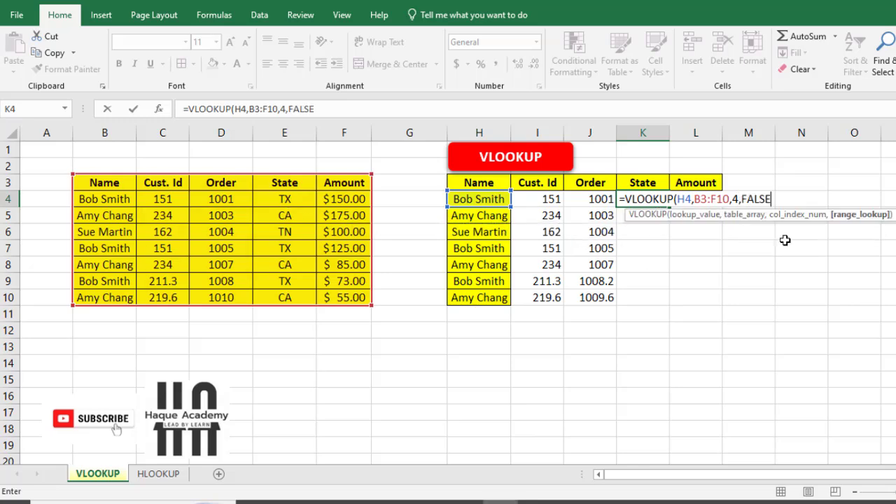
{"action": "type", "text": ")"}
{"action": "key", "text": "Return"}
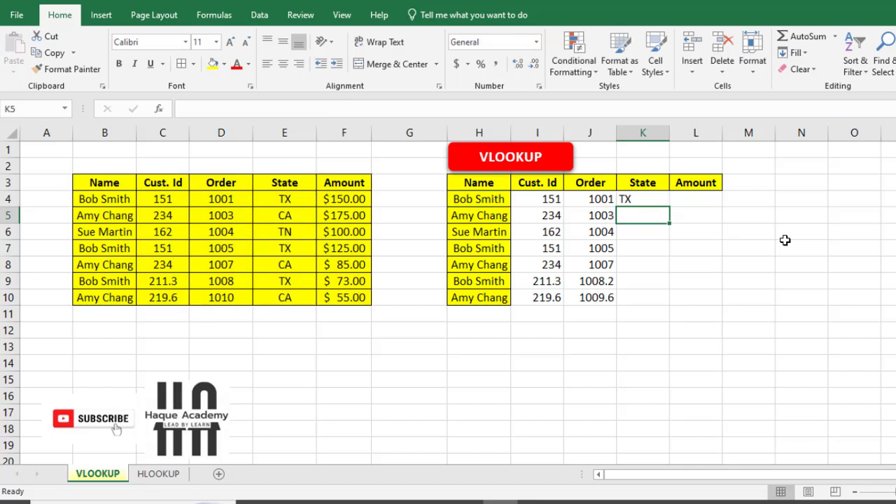
{"action": "left_click", "coordinate": [647, 200]}
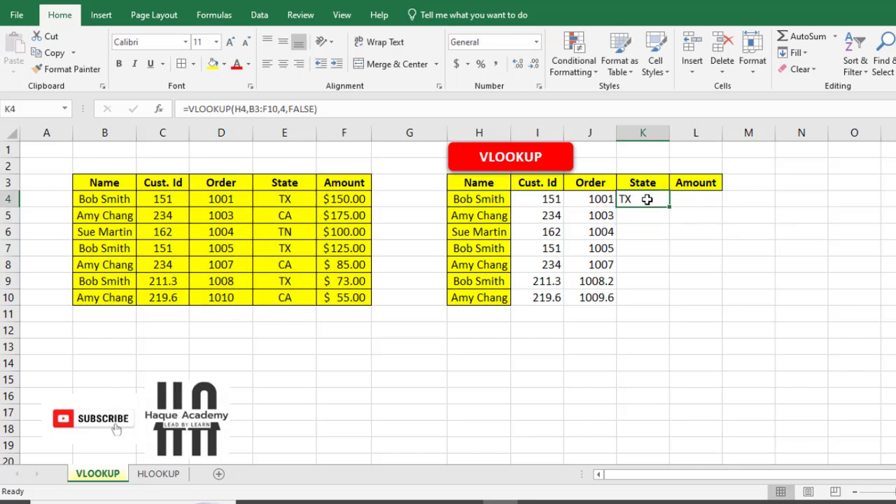
{"action": "left_click_drag", "start_coordinate": [671, 207], "coordinate": [657, 308]}
- Enter =VLOOKUP(H4,B3:F10,5,FALSE) in cell L4 to look up the Amount for the first name
{"action": "double_click", "coordinate": [692, 199]}
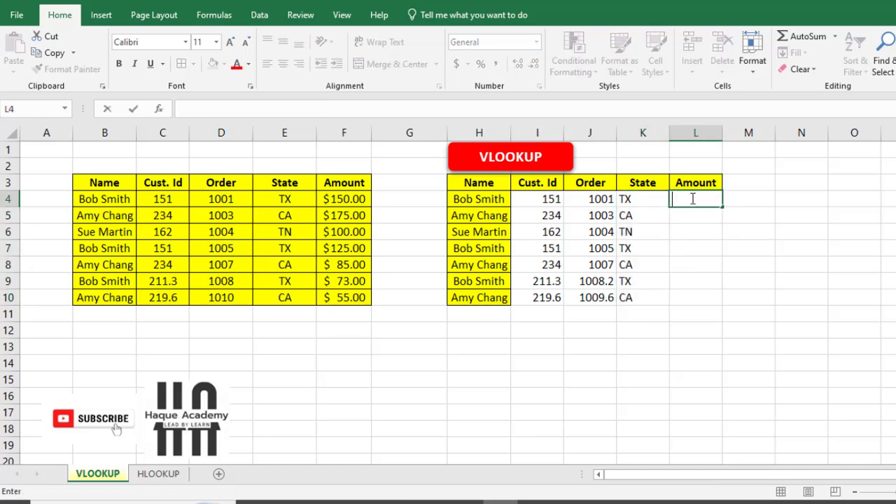
{"action": "type", "text": "="}
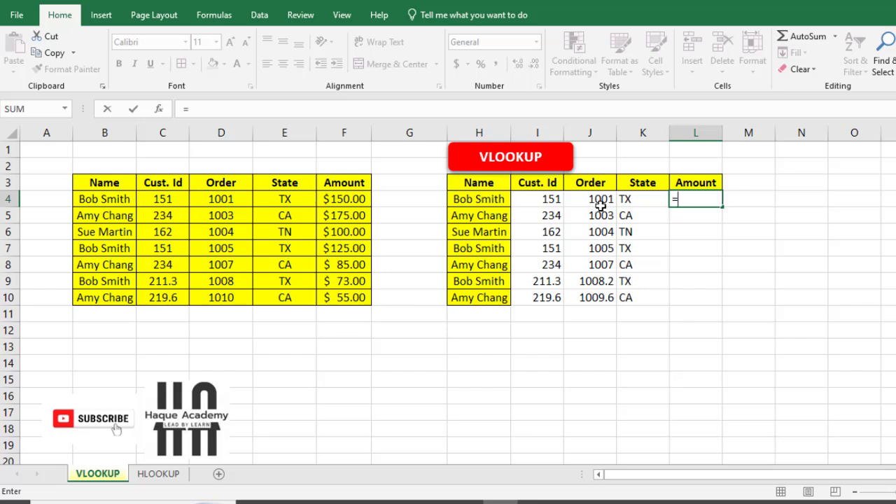
{"action": "type", "text": "vloo"}
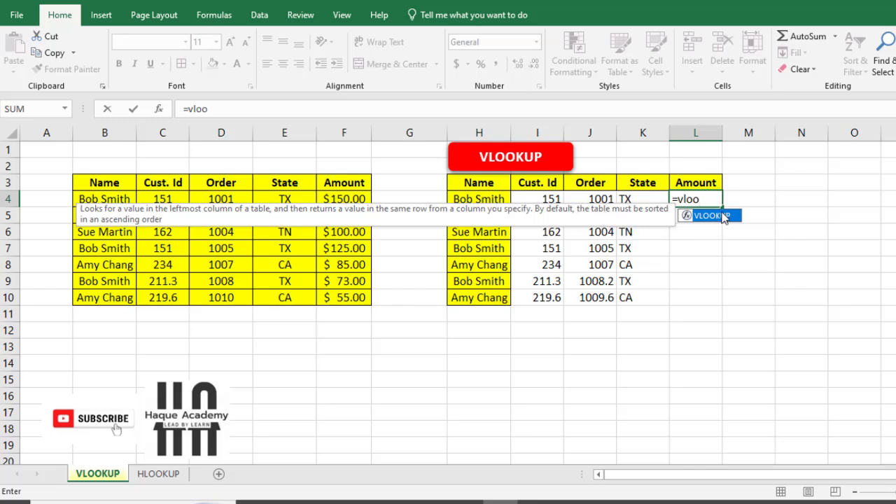
{"action": "double_click", "coordinate": [724, 217]}
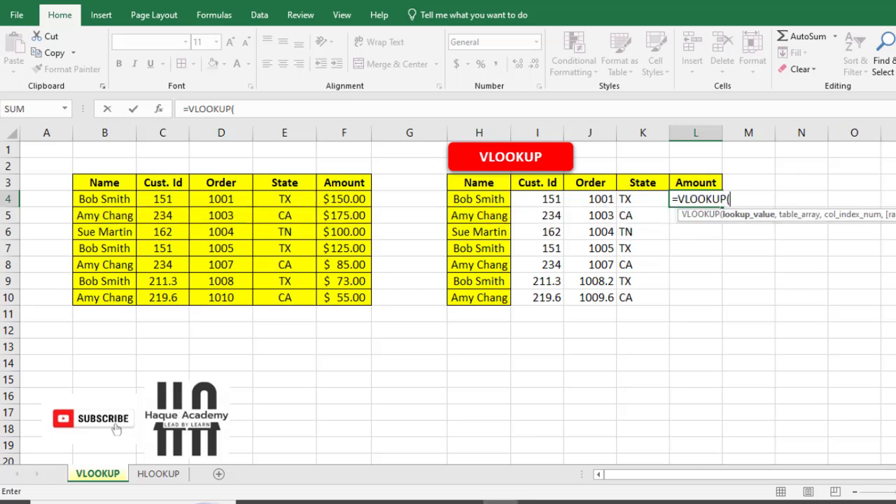
{"action": "left_click", "coordinate": [499, 199]}
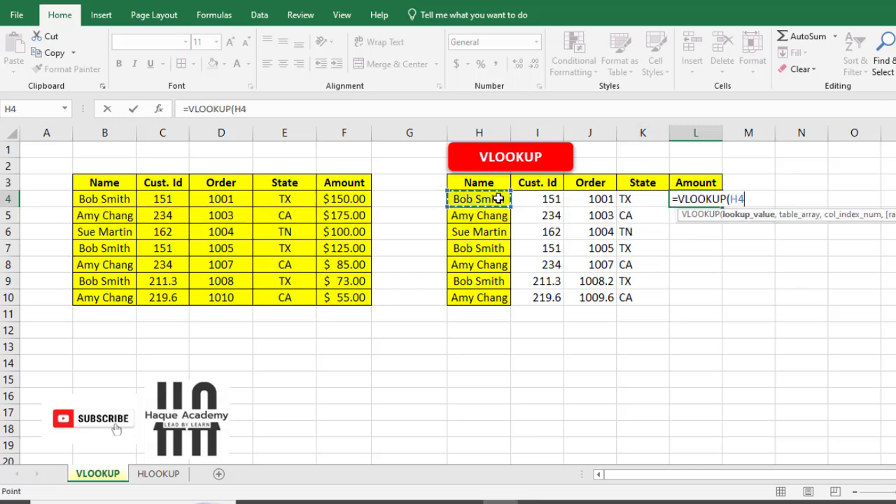
{"action": "type", "text": ","}
{"action": "left_click_drag", "start_coordinate": [100, 182], "coordinate": [342, 295]}
{"action": "type", "text": ","}
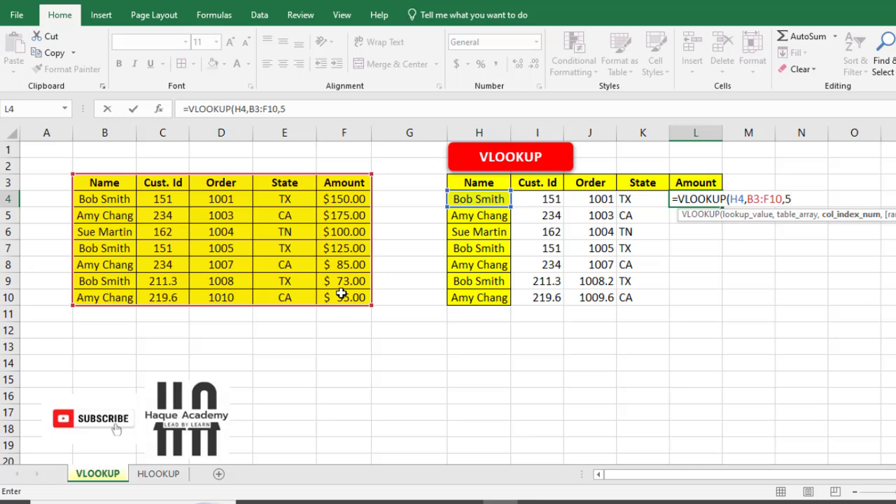
{"action": "type", "text": "5,"}
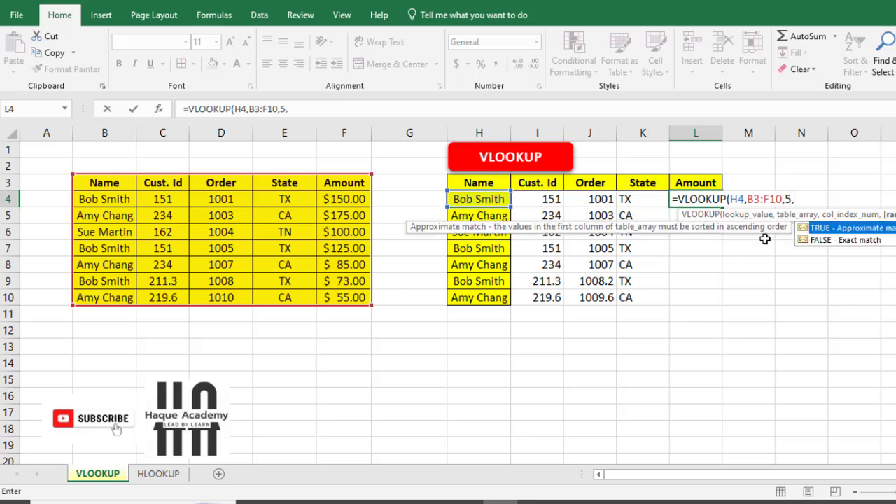
{"action": "double_click", "coordinate": [830, 240]}
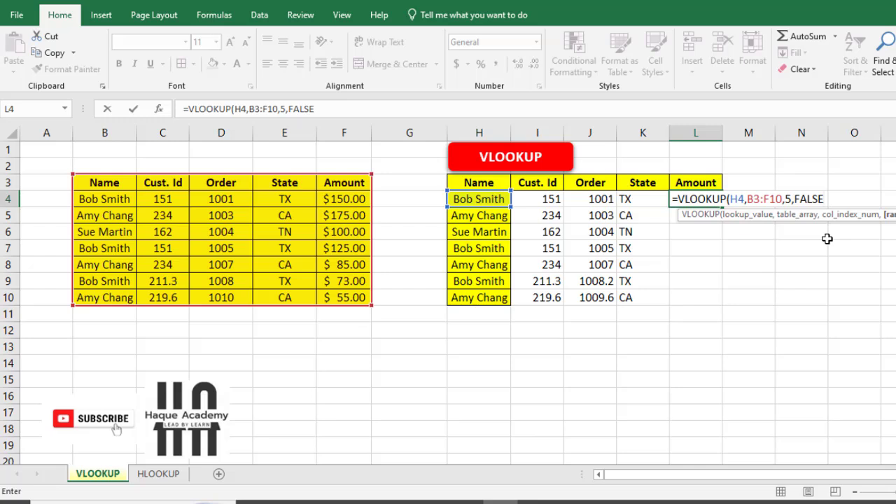
{"action": "type", "text": ")"}
{"action": "key", "text": "Return"}
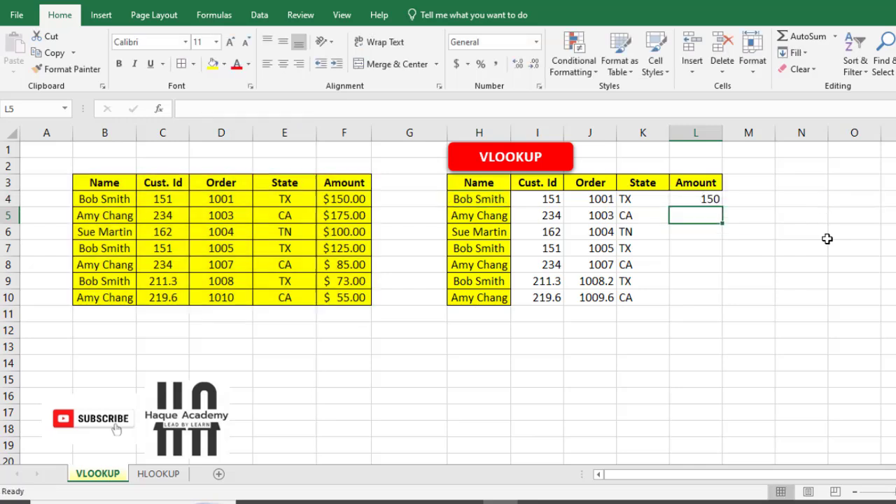
- Fill the Amount formula from L4 down to L10
{"action": "left_click", "coordinate": [700, 198]}
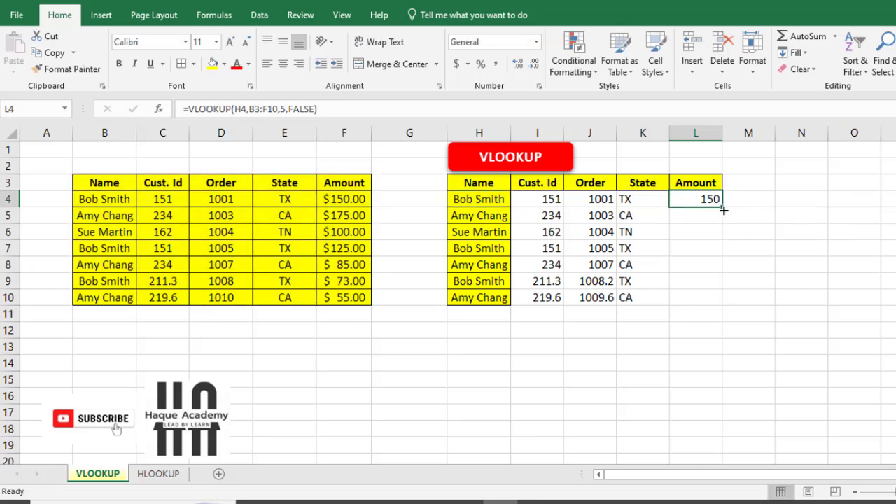
{"action": "left_click", "coordinate": [725, 213]}
{"action": "left_click", "coordinate": [710, 198]}
{"action": "left_click_drag", "start_coordinate": [722, 208], "coordinate": [722, 304]}
- Review the looked-up values in I4:L10 against the names in H4:H10, checking individual formulas in the State and Amount columns
{"action": "left_click", "coordinate": [697, 249]}
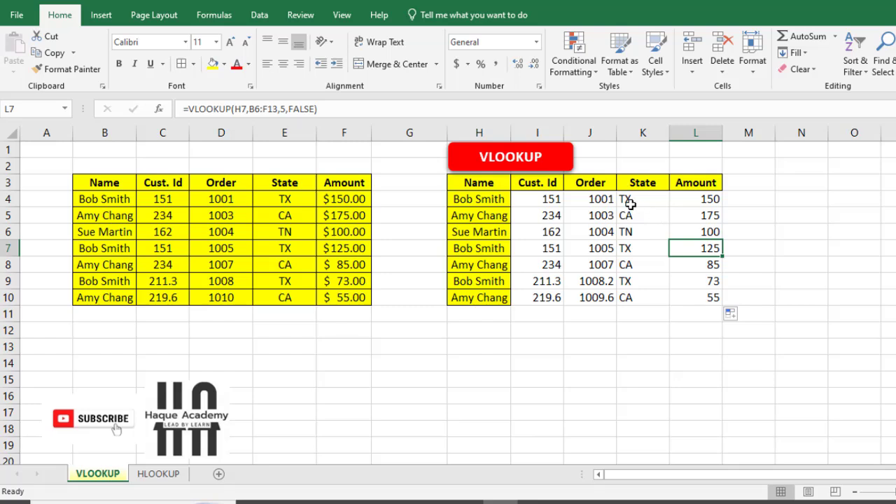
{"action": "left_click_drag", "start_coordinate": [534, 199], "coordinate": [690, 299]}
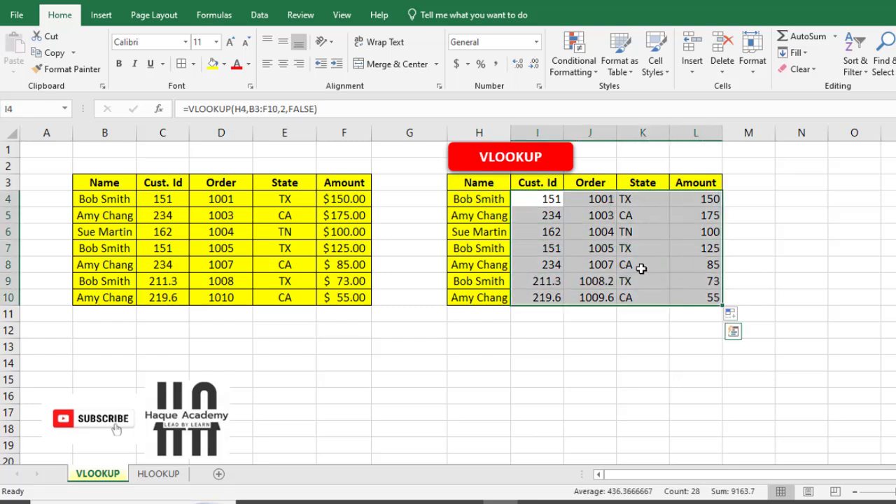
{"action": "left_click_drag", "start_coordinate": [475, 198], "coordinate": [483, 297]}
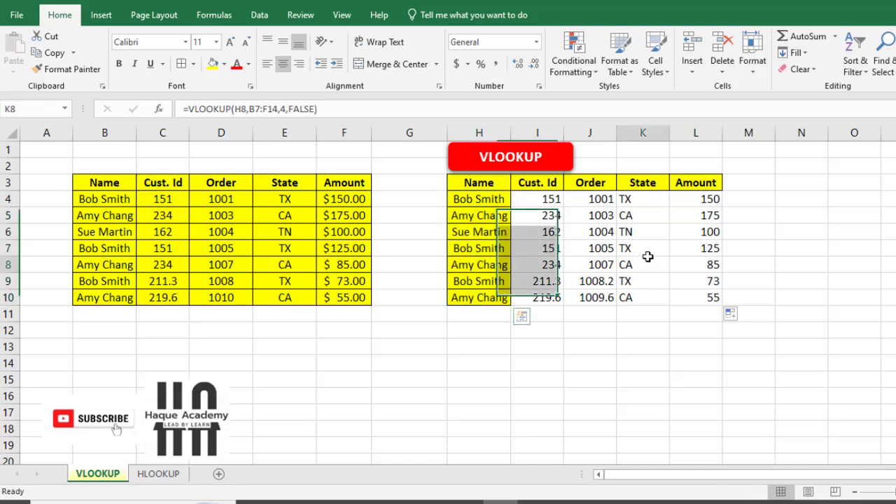
{"action": "left_click", "coordinate": [644, 265]}
{"action": "left_click", "coordinate": [693, 215]}
{"action": "left_click", "coordinate": [703, 199]}
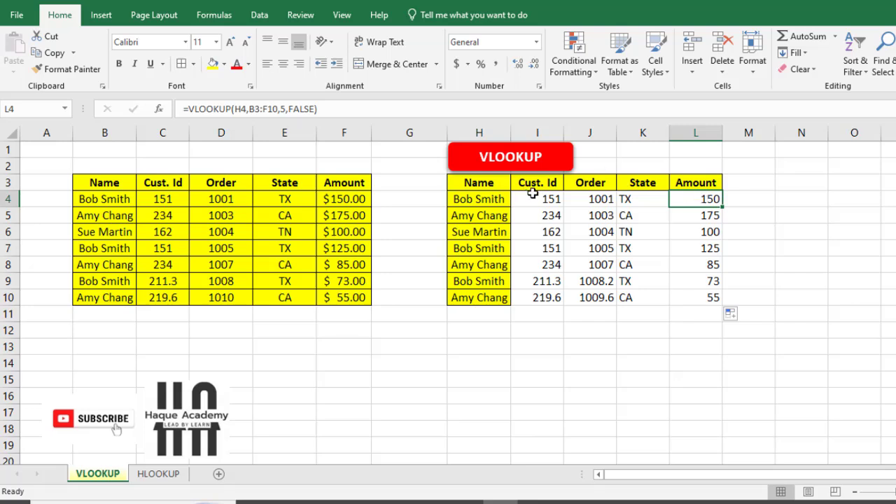
{"action": "left_click_drag", "start_coordinate": [471, 201], "coordinate": [481, 297]}
{"action": "left_click_drag", "start_coordinate": [472, 201], "coordinate": [480, 320]}
{"action": "left_click", "coordinate": [479, 232]}
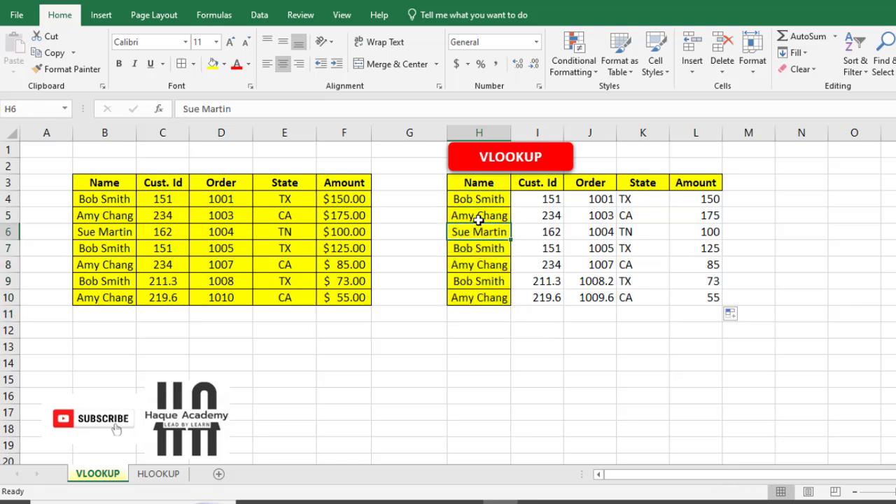
{"action": "left_click", "coordinate": [498, 200]}
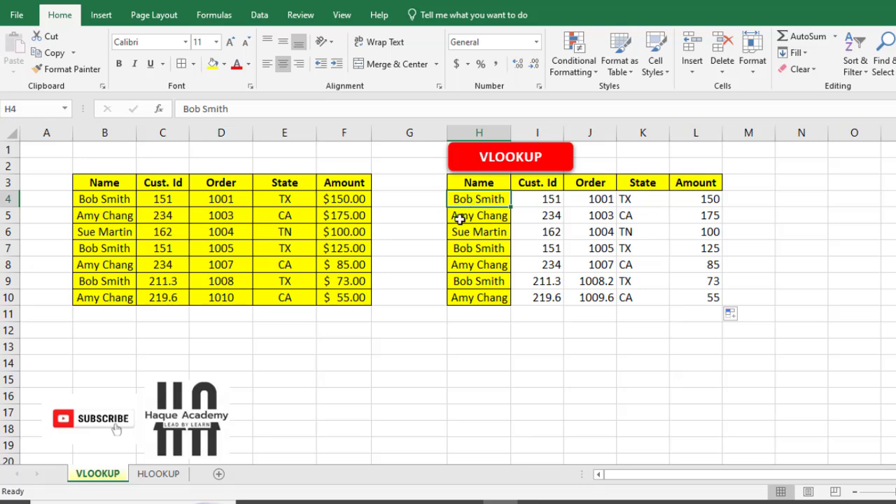
- Switch to the HLOOKUP sheet and look over the source table in C2:J6
{"action": "left_click", "coordinate": [162, 474]}
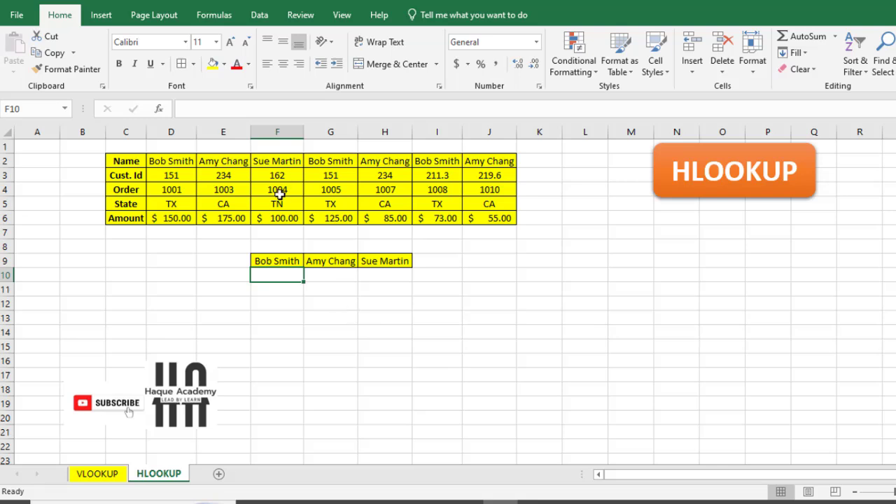
{"action": "left_click_drag", "start_coordinate": [126, 163], "coordinate": [514, 222]}
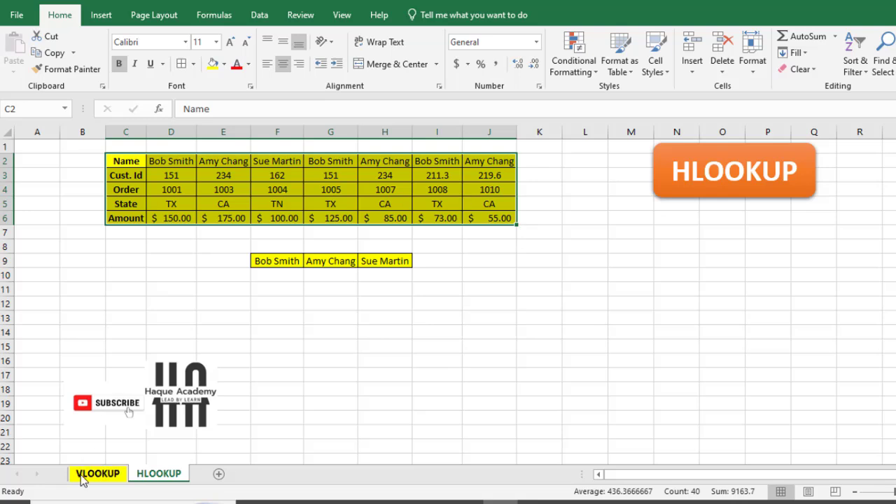
{"action": "left_click", "coordinate": [172, 176]}
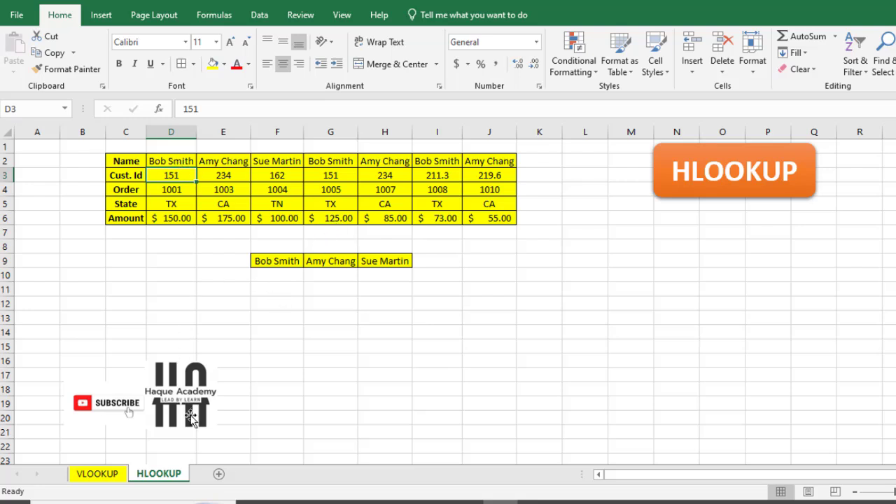
- Enter =HLOOKUP(F9,C2:J6,2,FALSE) in cell F10 to look up the Cust. Id for the first name
{"action": "double_click", "coordinate": [288, 275]}
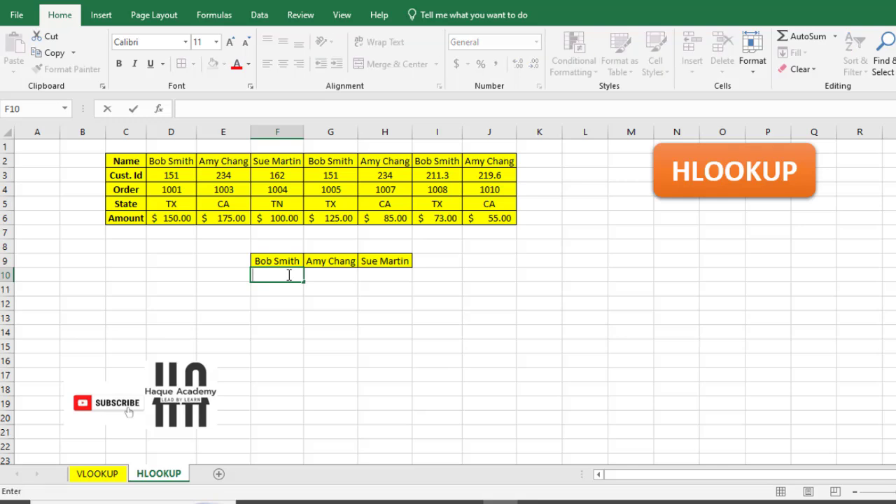
{"action": "type", "text": "=hloo"}
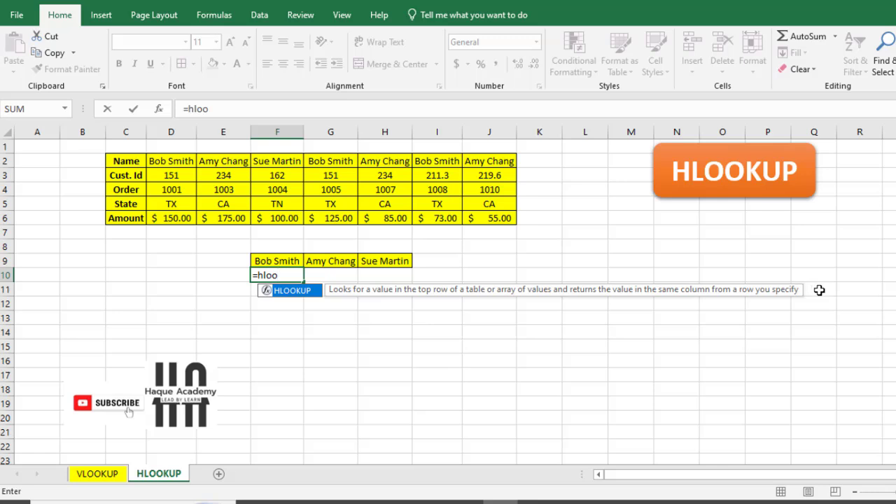
{"action": "double_click", "coordinate": [308, 290]}
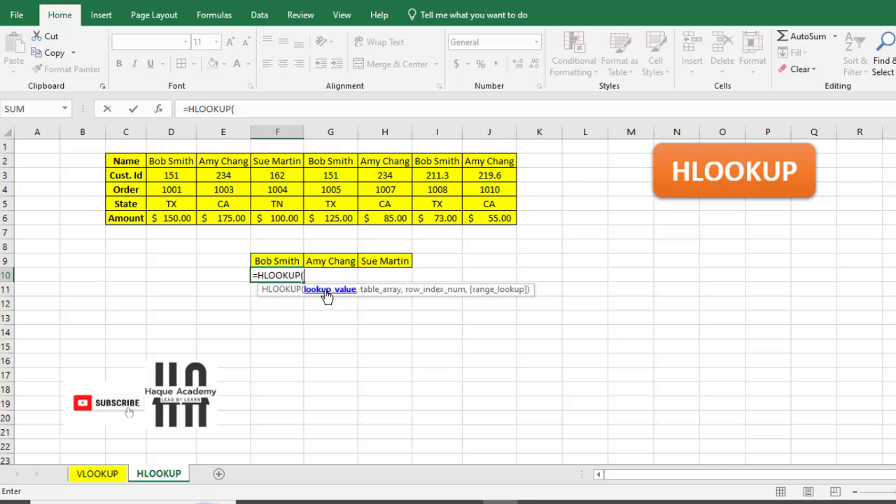
{"action": "left_click", "coordinate": [278, 259]}
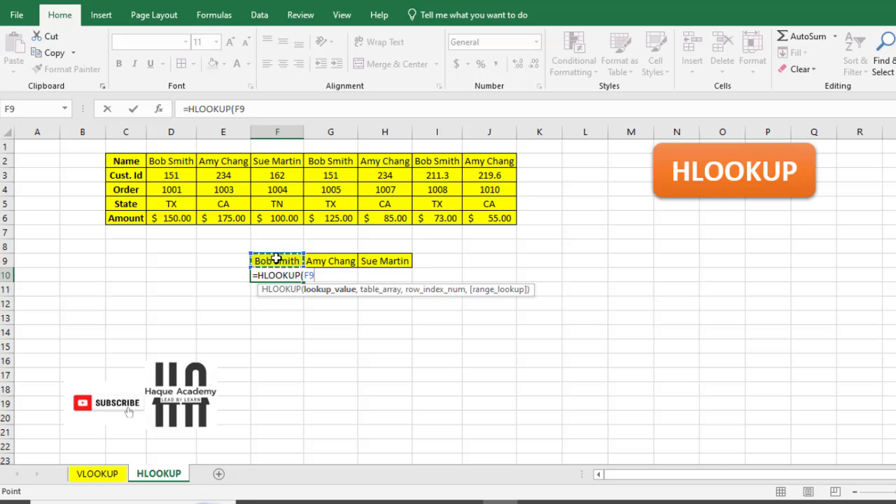
{"action": "type", "text": ","}
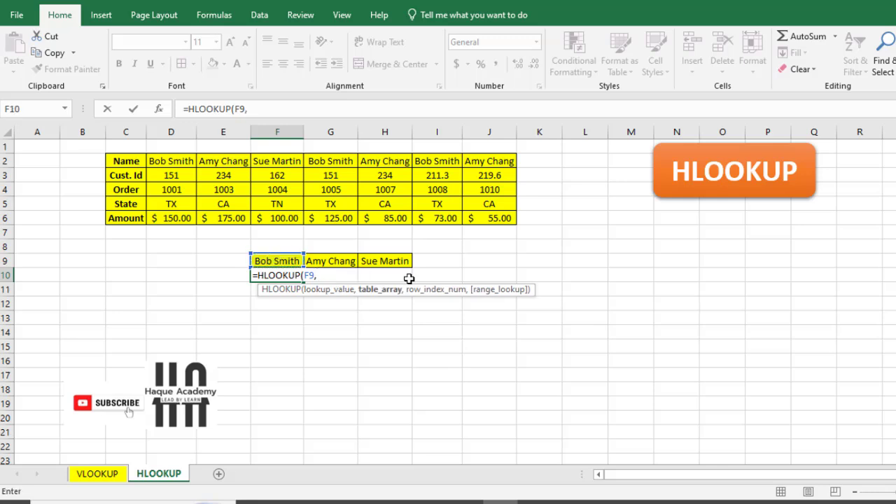
{"action": "left_click_drag", "start_coordinate": [120, 160], "coordinate": [497, 213]}
{"action": "type", "text": ","}
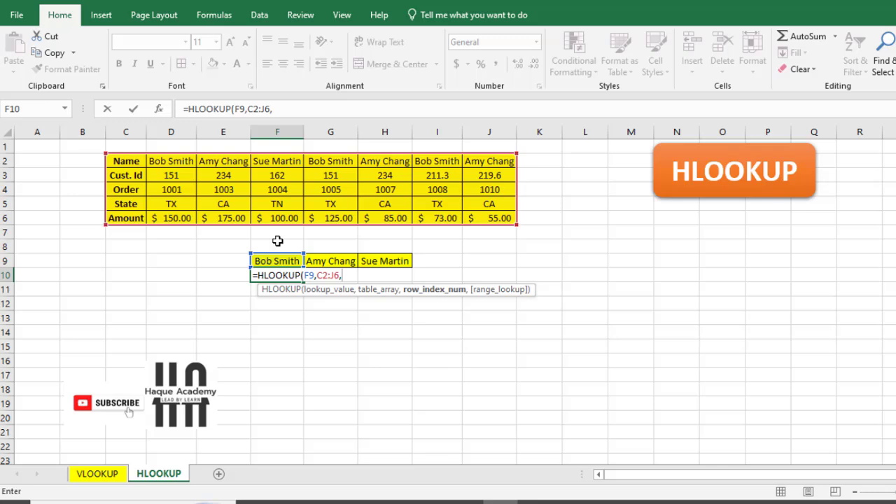
{"action": "type", "text": ","}
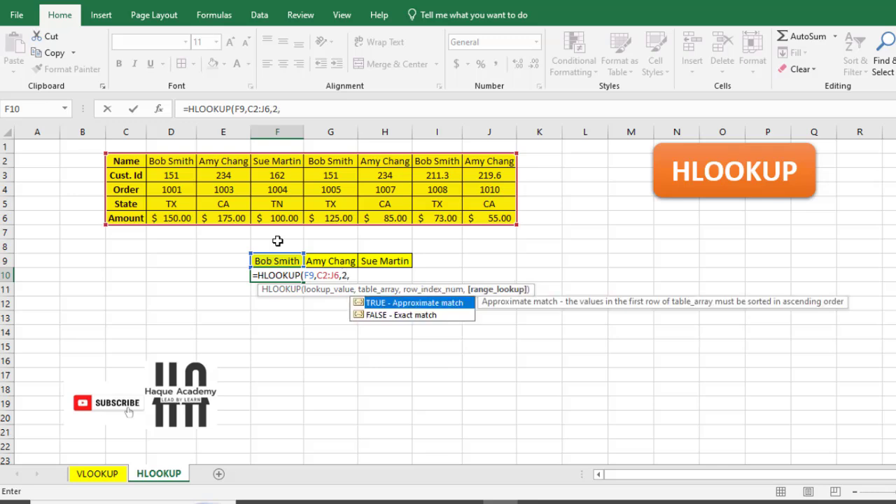
{"action": "left_click", "coordinate": [375, 315]}
{"action": "double_click", "coordinate": [375, 316]}
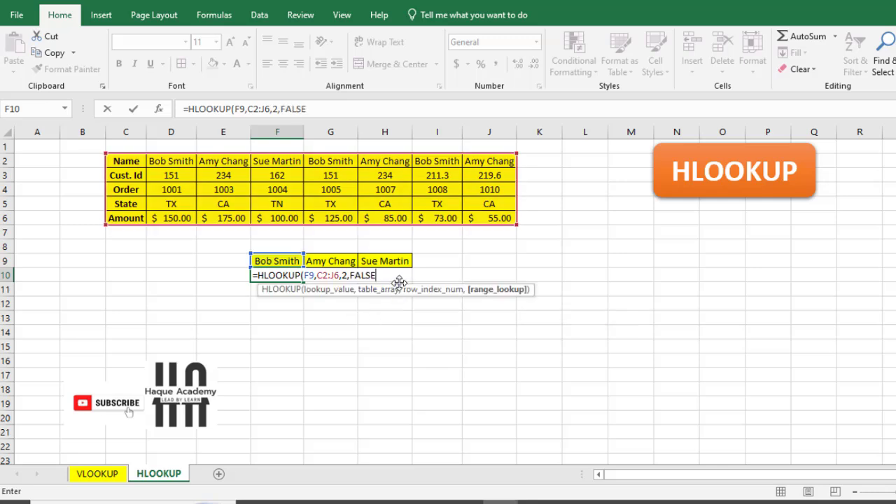
{"action": "type", "text": ")"}
{"action": "key", "text": "Return"}
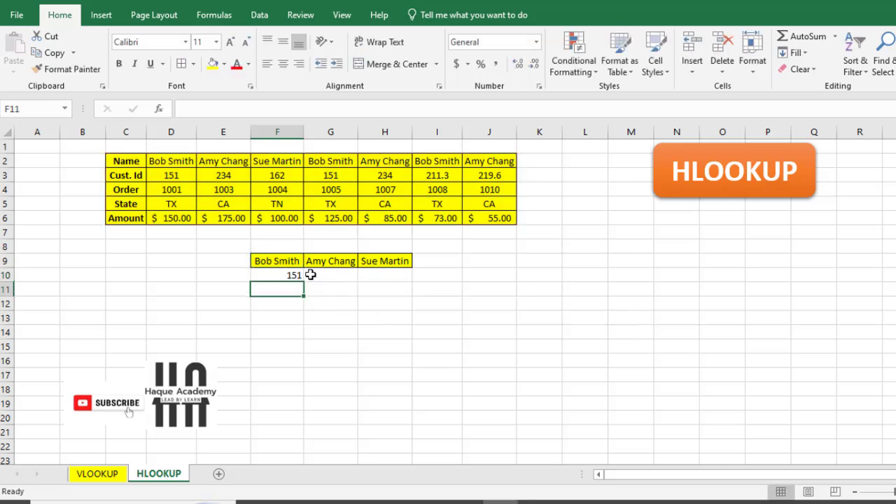
- Fill the Cust. Id formula from F10 across to H10 and check the copied formulas
{"action": "left_click", "coordinate": [290, 276]}
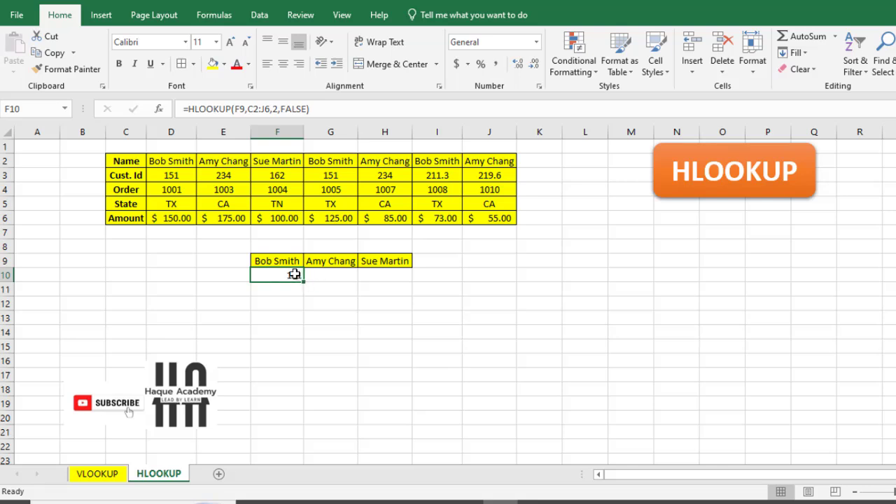
{"action": "left_click_drag", "start_coordinate": [304, 282], "coordinate": [410, 280]}
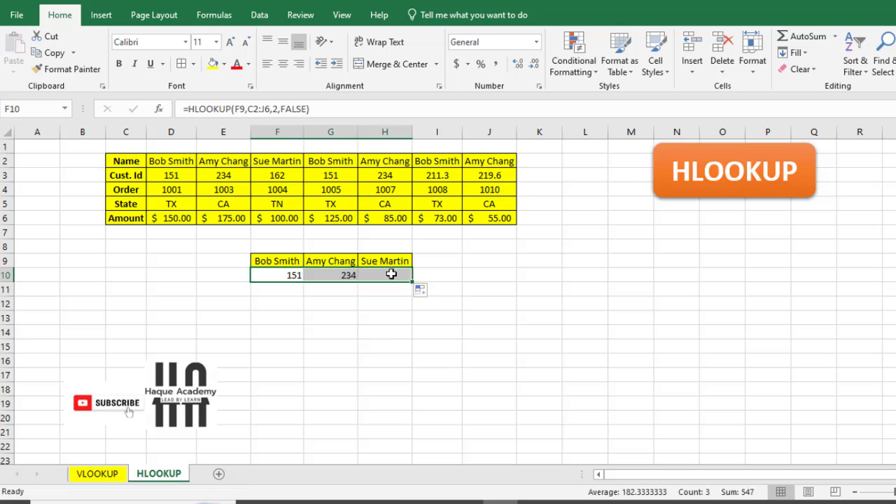
{"action": "left_click", "coordinate": [348, 274]}
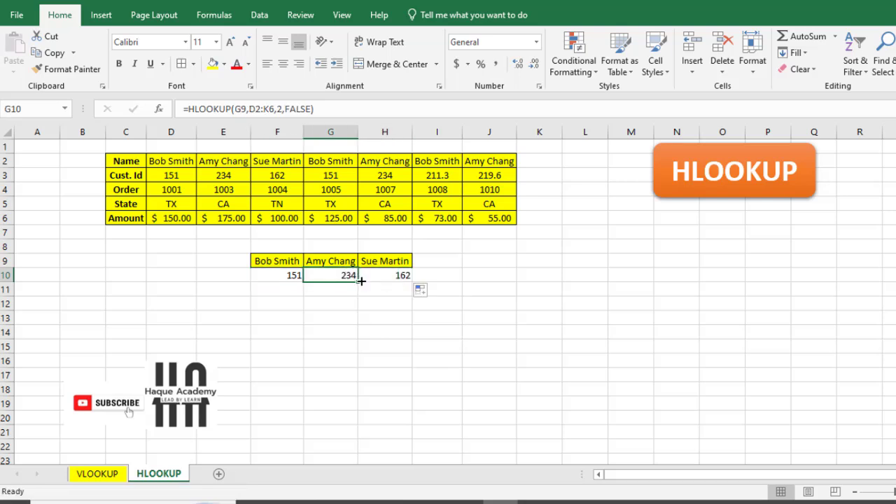
{"action": "left_click", "coordinate": [386, 276]}
- Enter =HLOOKUP(F9,C2:J6,3,FALSE) in cell F11 to look up the Order, and fill it across to H11
{"action": "double_click", "coordinate": [289, 289]}
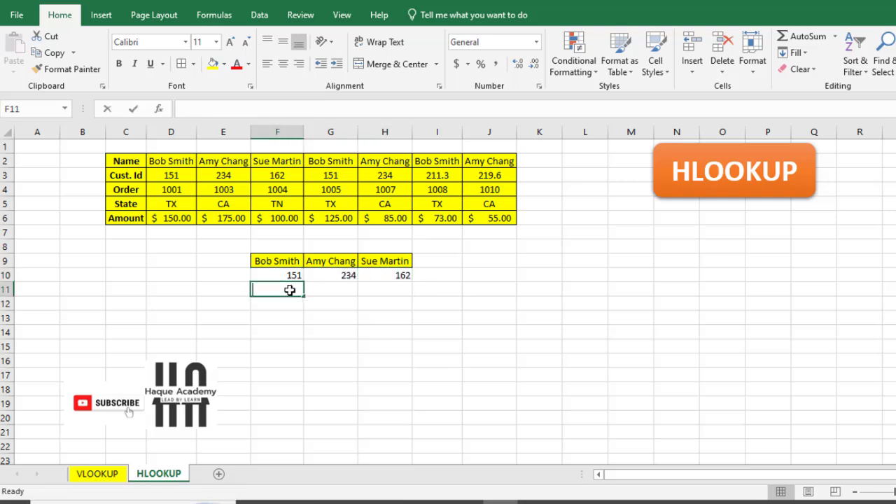
{"action": "type", "text": "=hloo"}
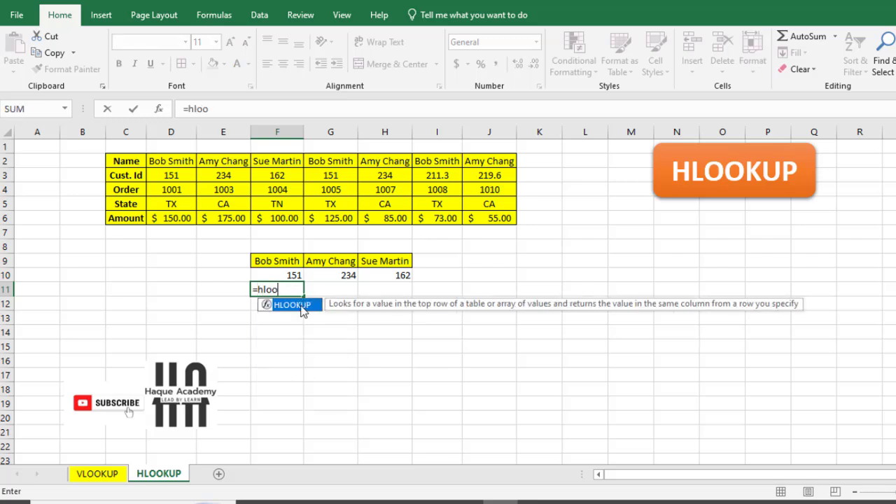
{"action": "double_click", "coordinate": [301, 306]}
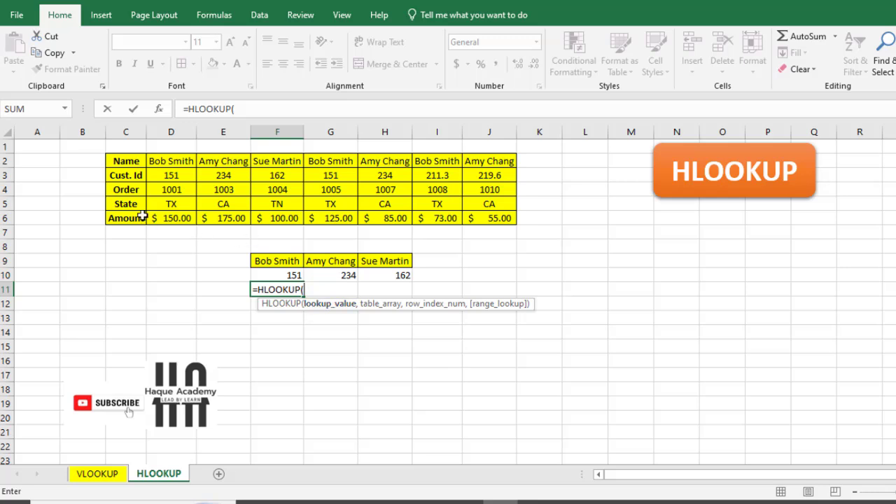
{"action": "left_click", "coordinate": [277, 260]}
{"action": "type", "text": ","}
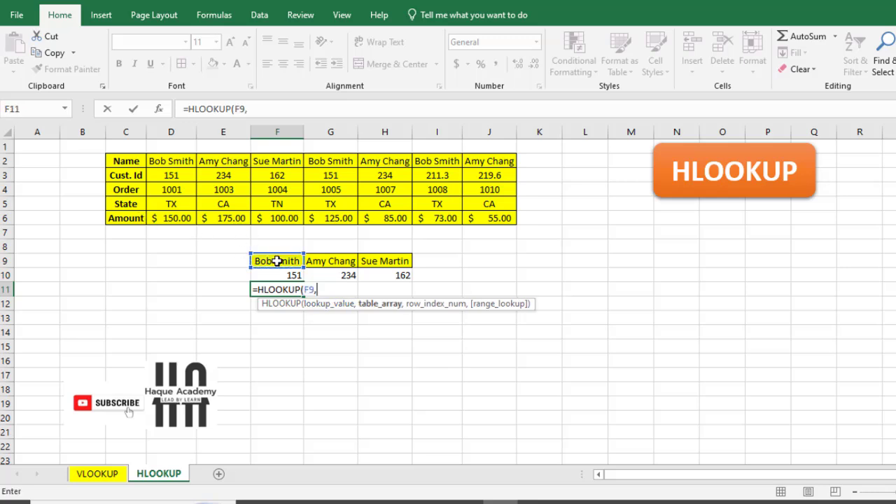
{"action": "left_click_drag", "start_coordinate": [124, 161], "coordinate": [493, 218]}
{"action": "type", "text": ","}
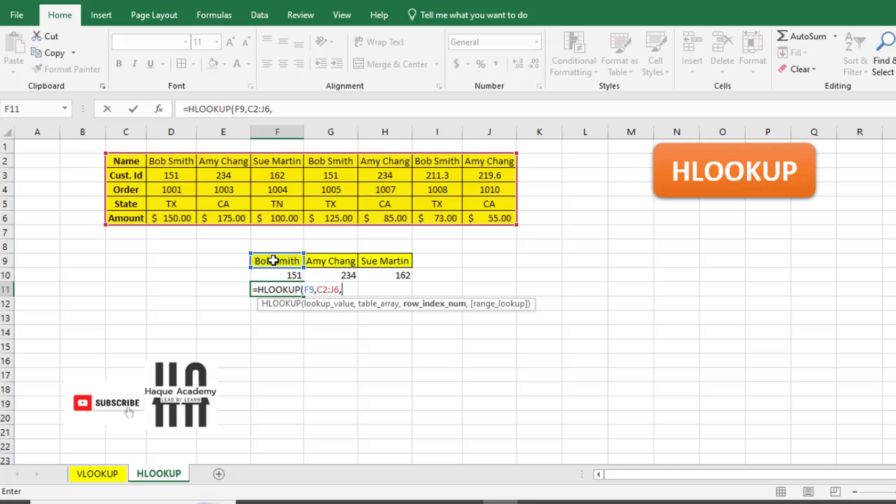
{"action": "type", "text": "3,"}
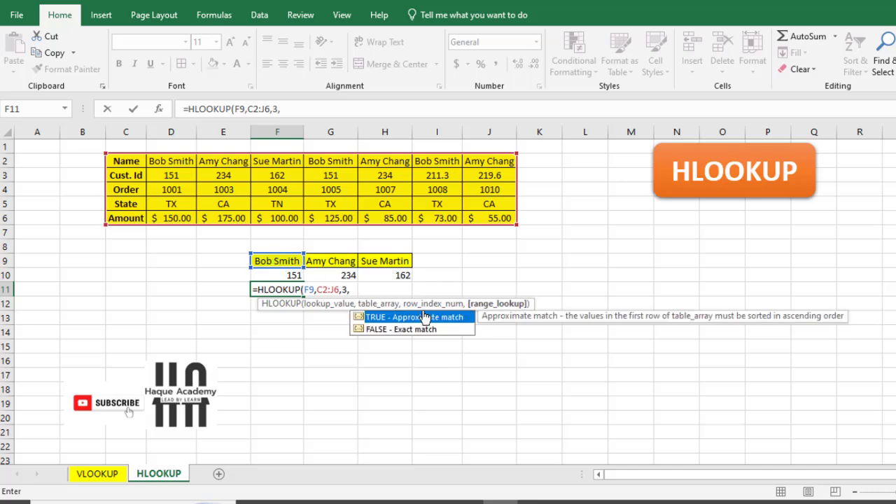
{"action": "double_click", "coordinate": [385, 329]}
{"action": "type", "text": ")"}
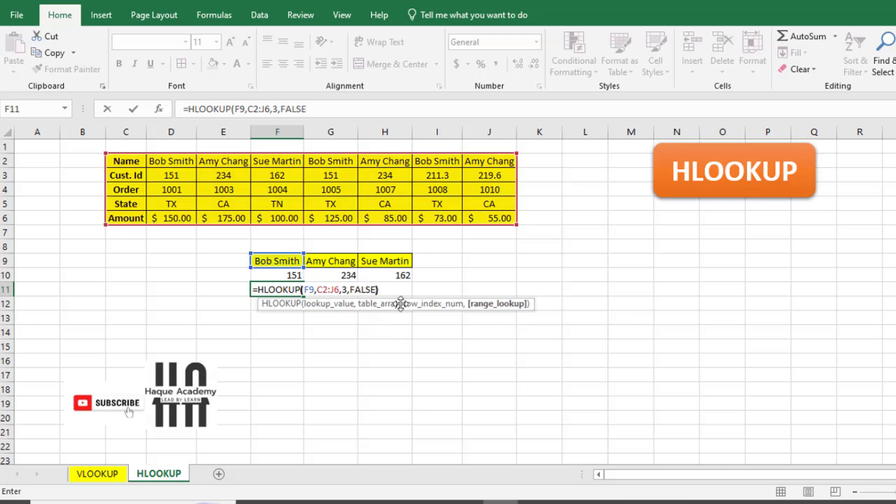
{"action": "key", "text": "Return"}
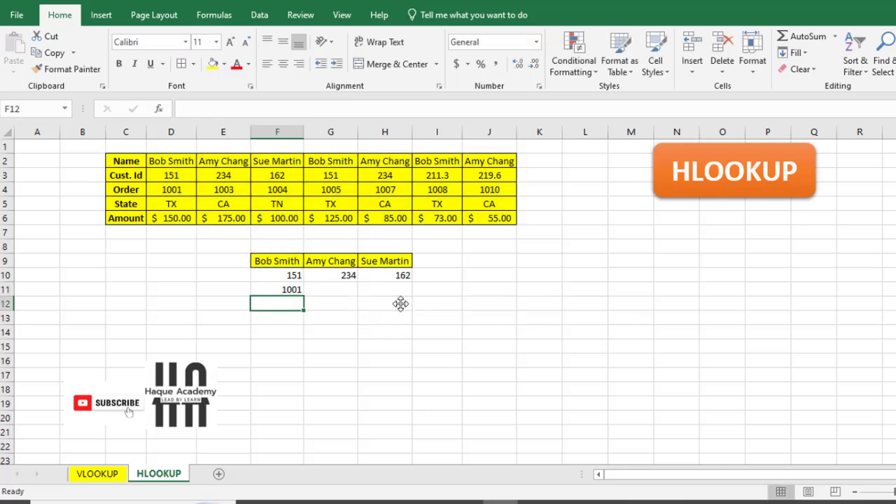
{"action": "left_click", "coordinate": [277, 289]}
{"action": "left_click_drag", "start_coordinate": [303, 295], "coordinate": [412, 295]}
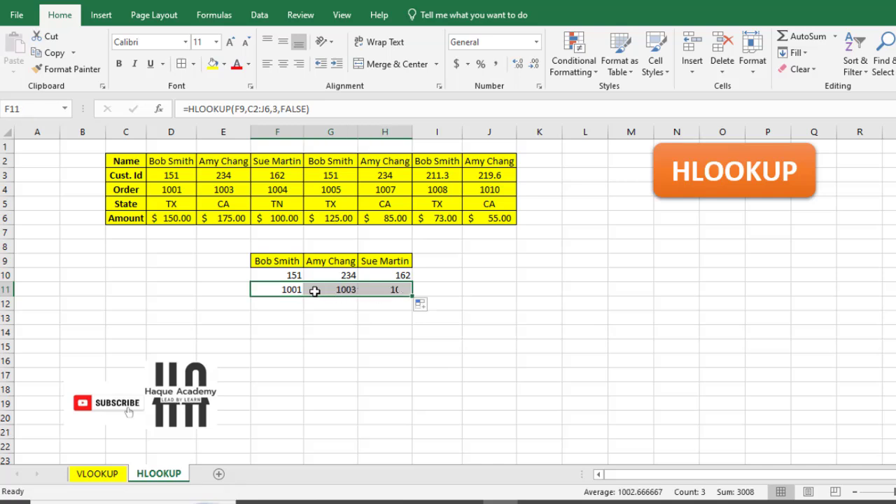
- Enter =HLOOKUP(F9,C2:J6,4,FALSE) in cell F12 to look up the State for the first name
{"action": "left_click", "coordinate": [287, 302]}
{"action": "left_click", "coordinate": [286, 301]}
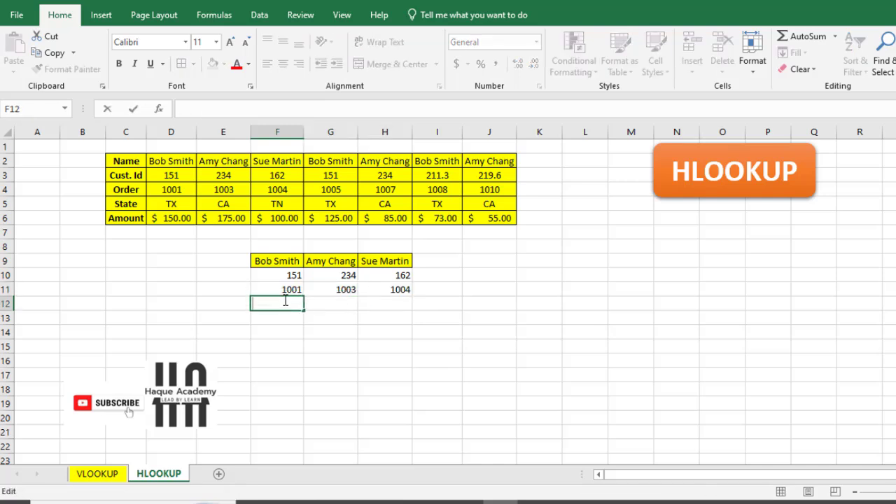
{"action": "type", "text": "=v"}
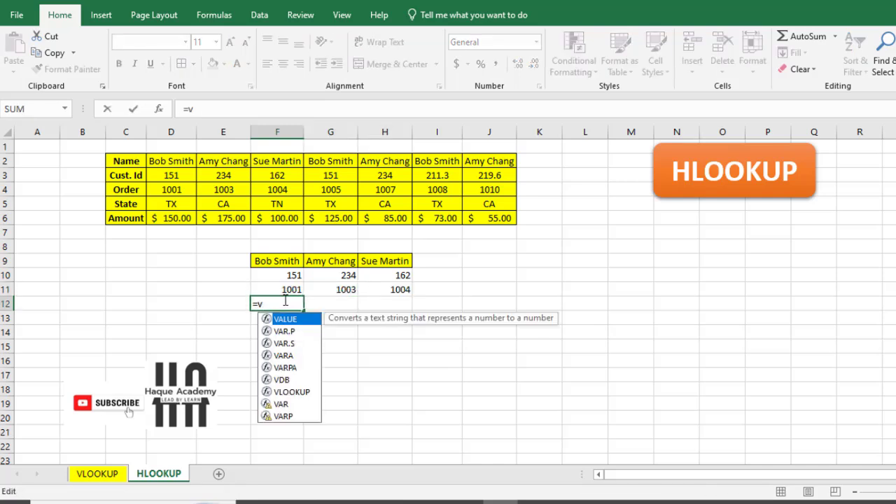
{"action": "key", "text": "BackSpace"}
{"action": "type", "text": "hlo"}
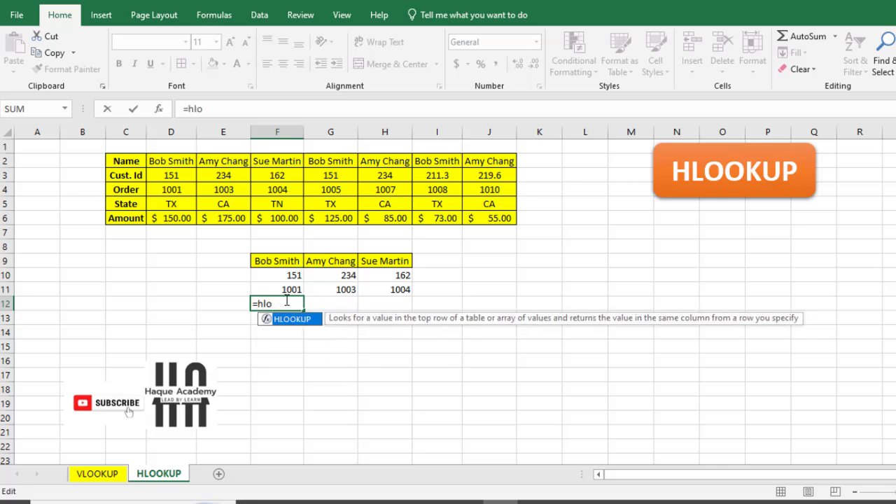
{"action": "double_click", "coordinate": [297, 319]}
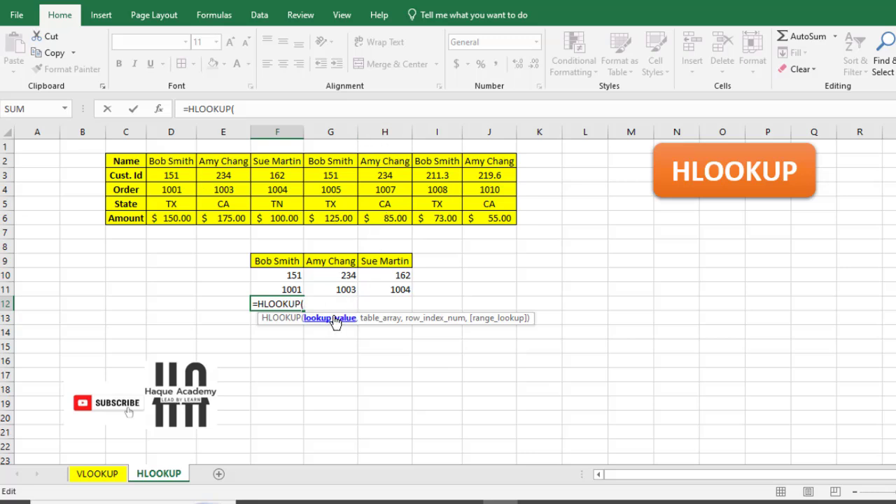
{"action": "left_click", "coordinate": [273, 262]}
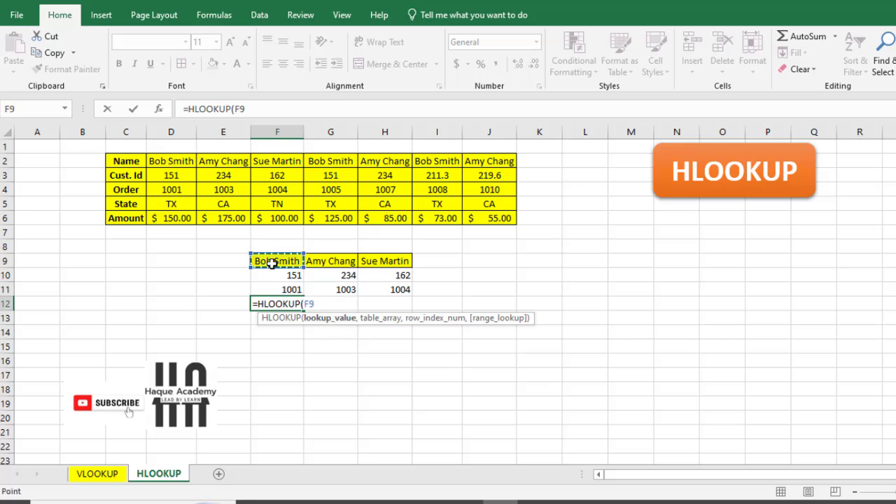
{"action": "type", "text": ","}
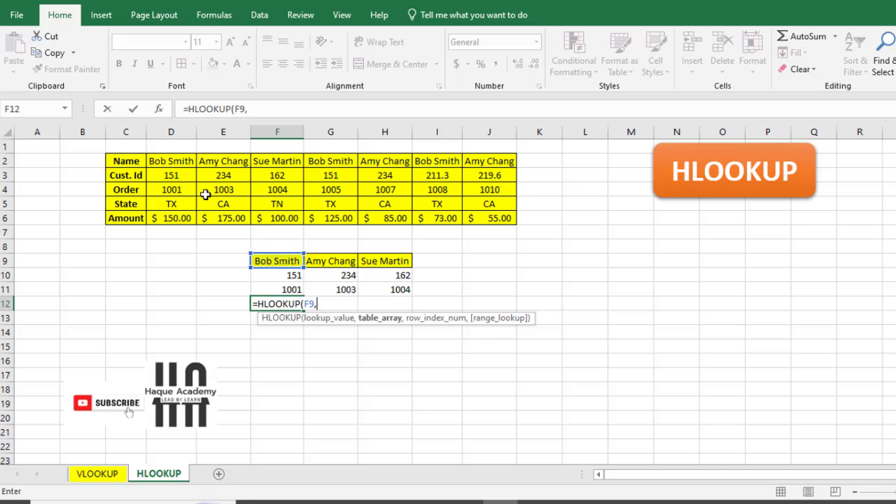
{"action": "left_click_drag", "start_coordinate": [117, 158], "coordinate": [507, 216]}
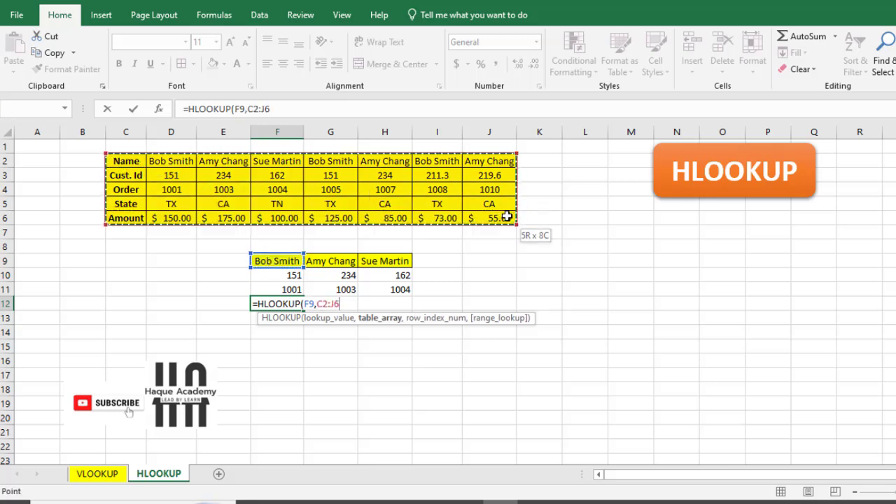
{"action": "type", "text": ","}
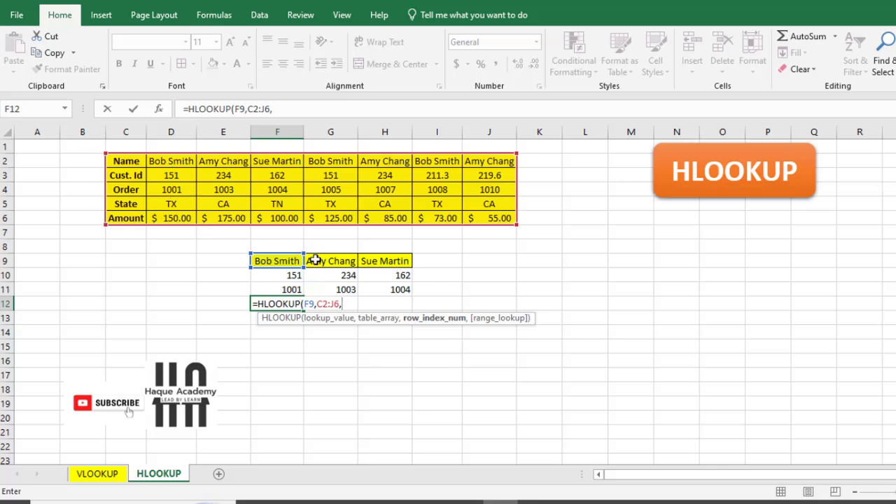
{"action": "type", "text": "4,"}
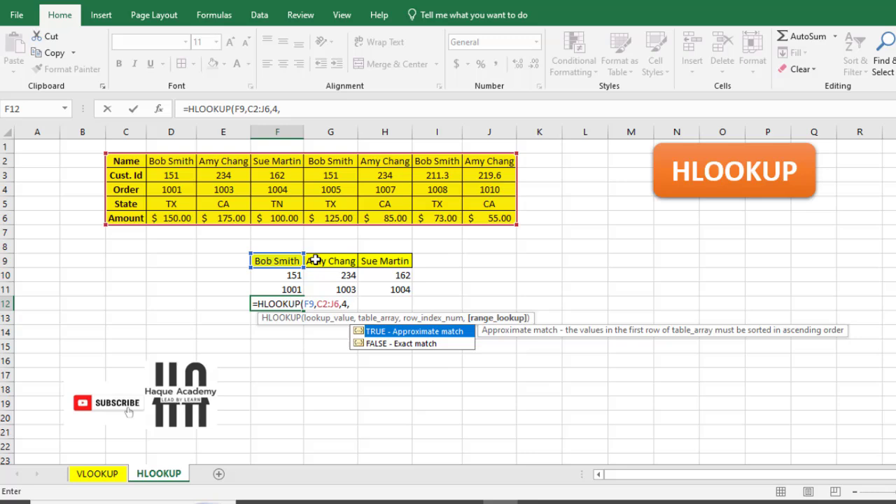
{"action": "double_click", "coordinate": [376, 344]}
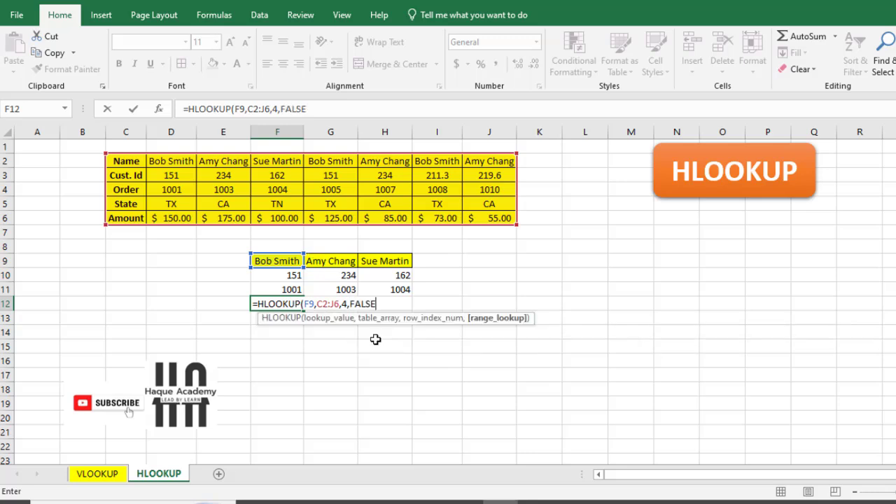
{"action": "type", "text": ")"}
{"action": "key", "text": "Return"}
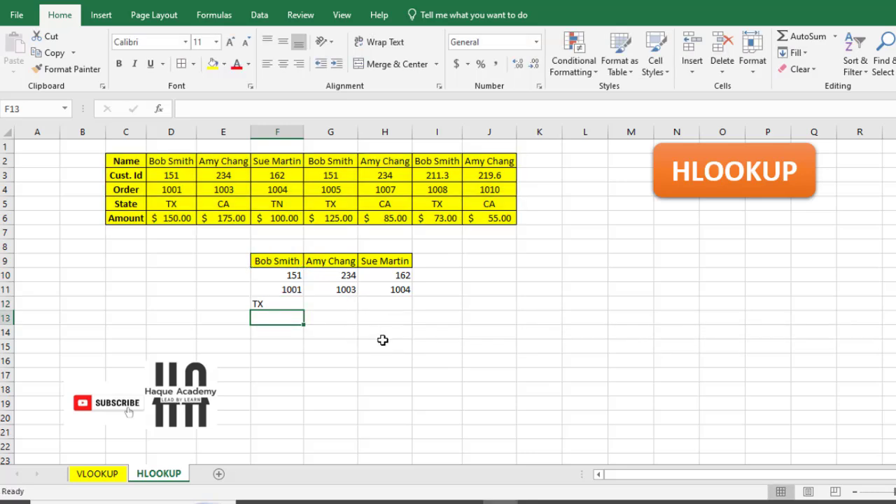
- Fill the State lookup formula from F12 across to H12
{"action": "left_click", "coordinate": [297, 304]}
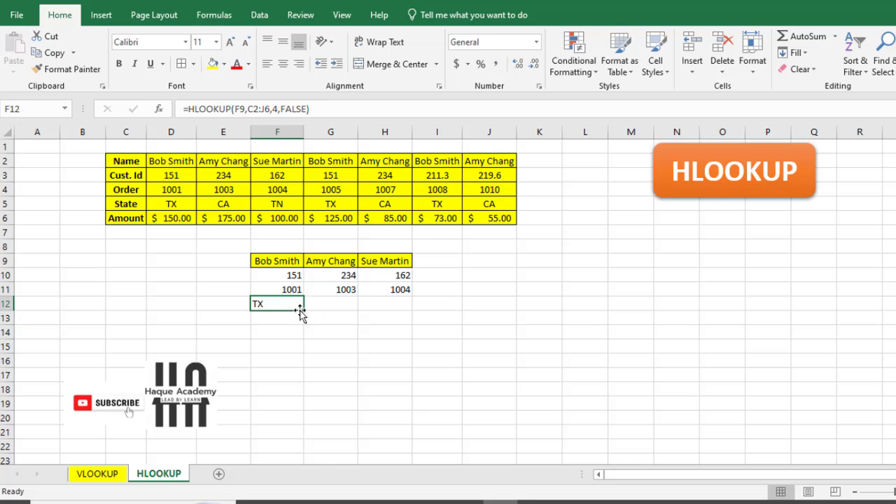
{"action": "left_click_drag", "start_coordinate": [306, 310], "coordinate": [414, 314]}
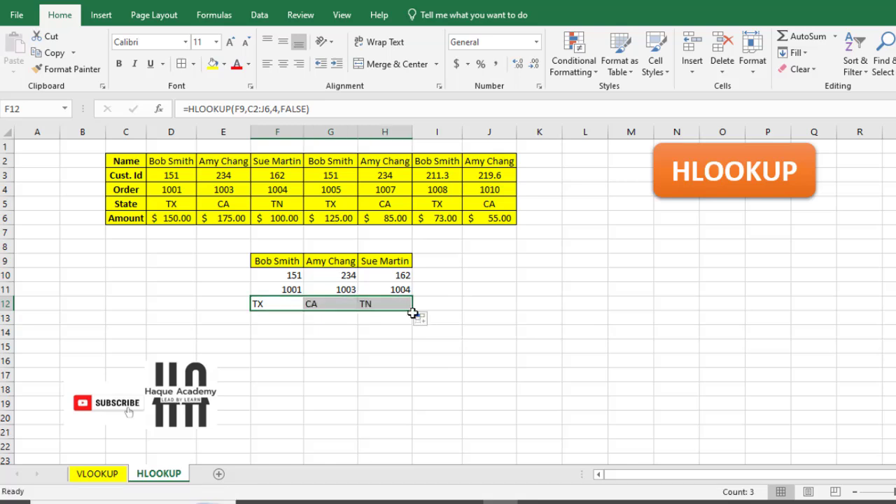
- Review the row 9 names and the Cust. Id, Order and State looked up beneath each in columns F to H
{"action": "left_click", "coordinate": [280, 259]}
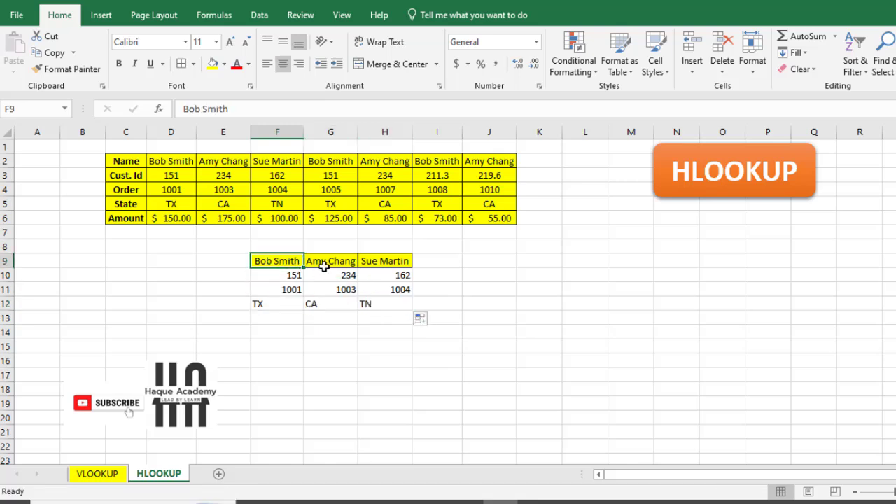
{"action": "left_click", "coordinate": [326, 263]}
{"action": "left_click", "coordinate": [385, 260]}
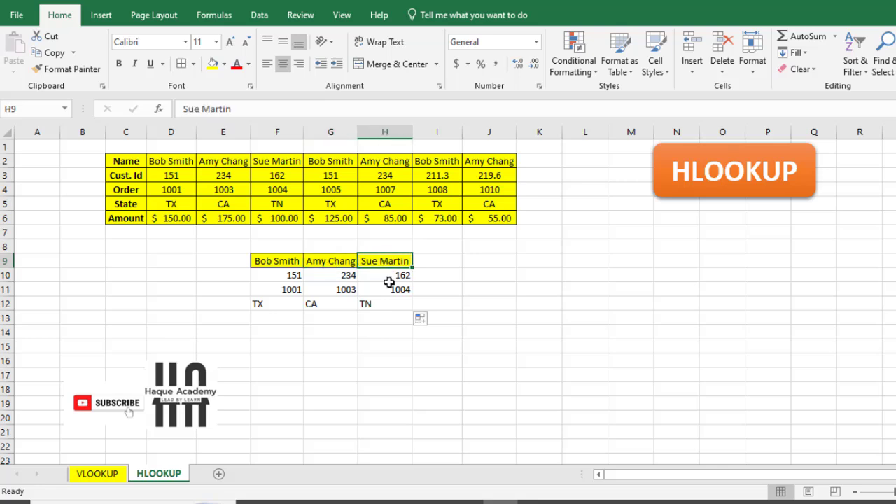
{"action": "left_click", "coordinate": [285, 263]}
{"action": "left_click_drag", "start_coordinate": [287, 277], "coordinate": [287, 304]}
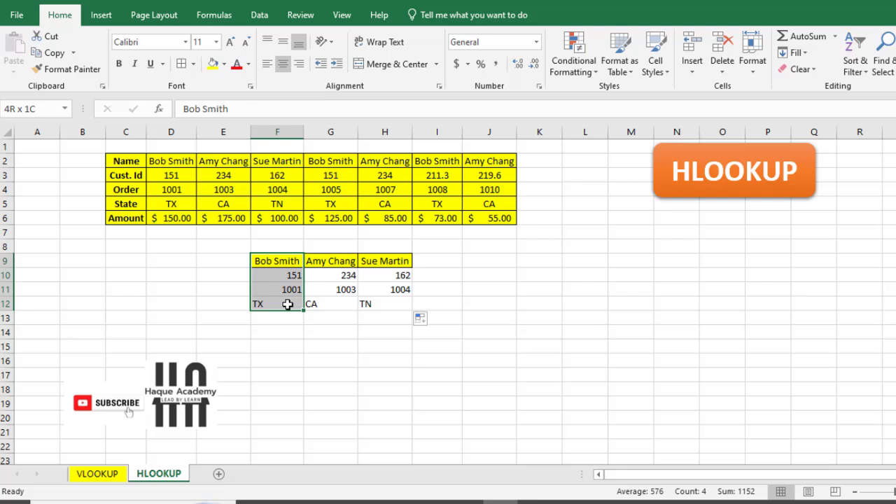
{"action": "left_click_drag", "start_coordinate": [331, 263], "coordinate": [339, 304]}
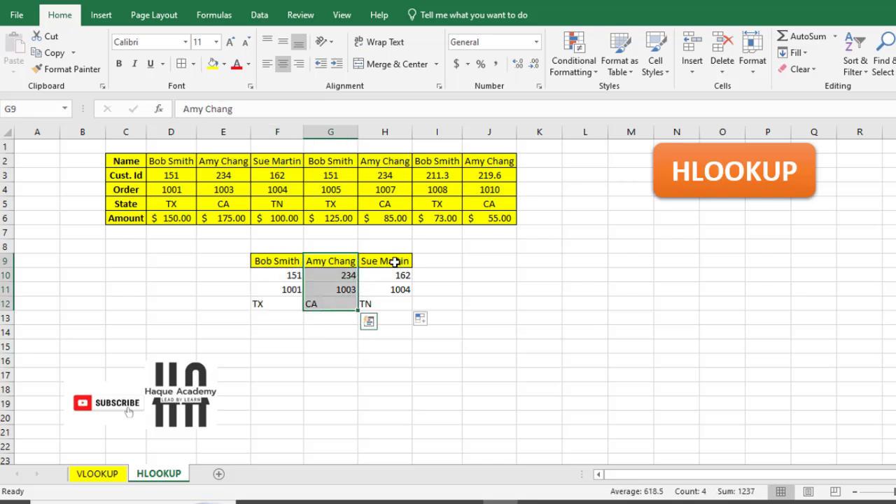
{"action": "left_click_drag", "start_coordinate": [395, 262], "coordinate": [376, 299]}
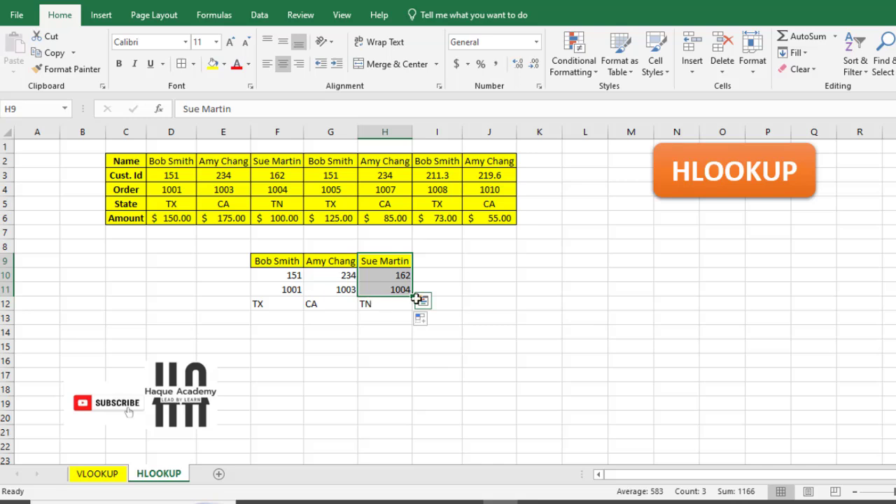
{"action": "left_click", "coordinate": [480, 299]}
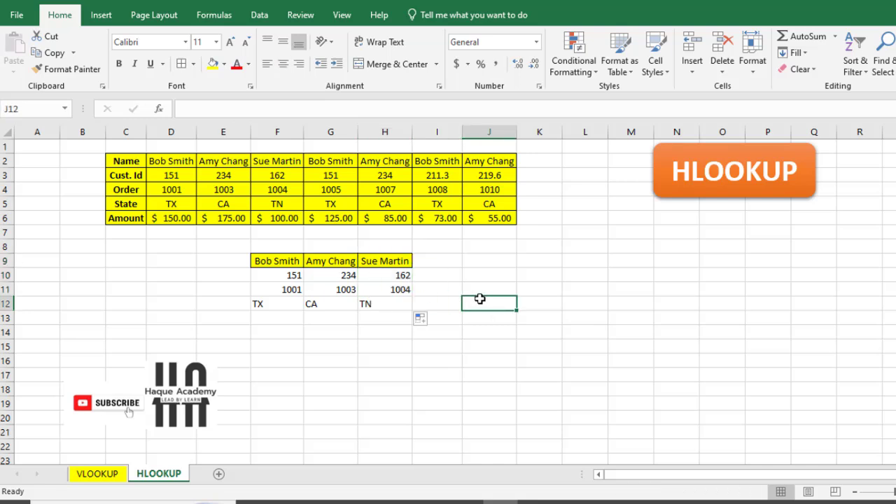